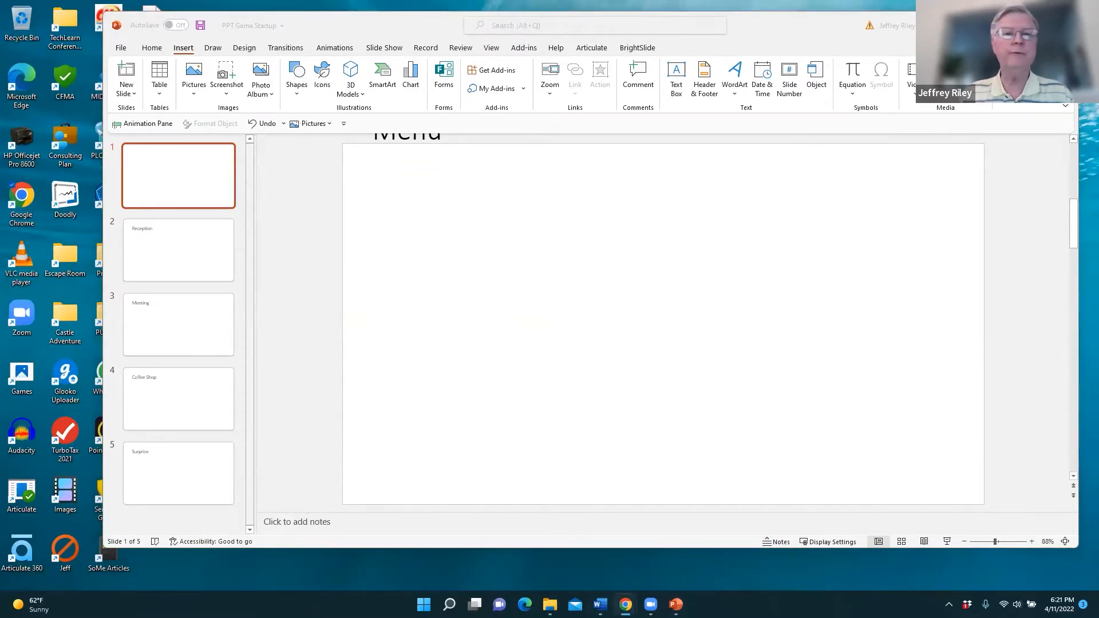
# - Open Freepik from the Chrome bookmark and sign in with the saved account
pyautogui.click(486, 87)
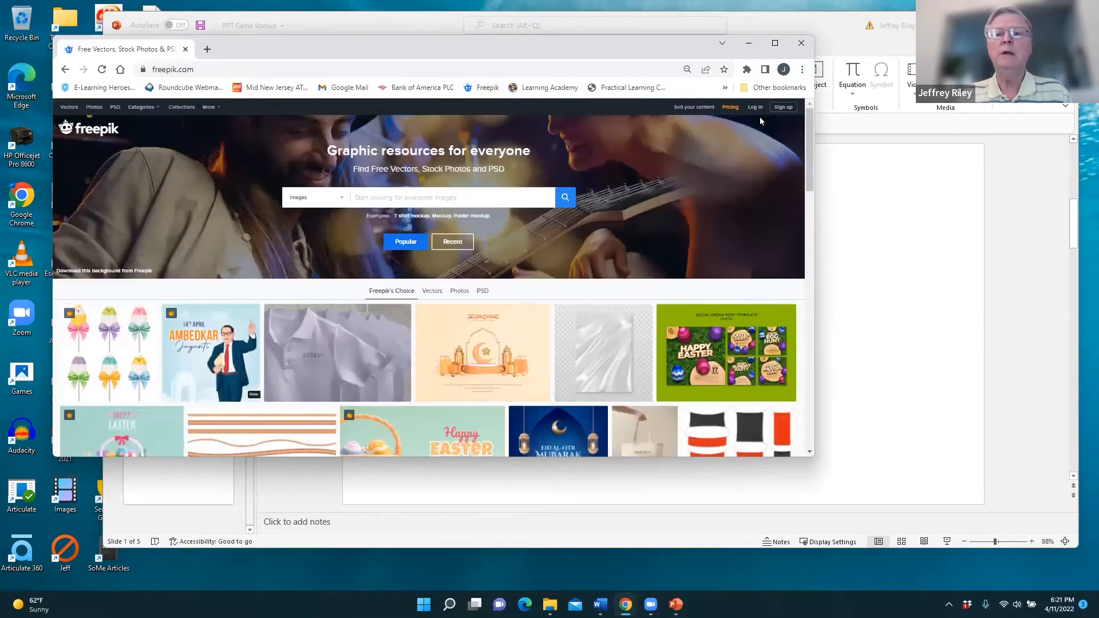
pyautogui.click(755, 107)
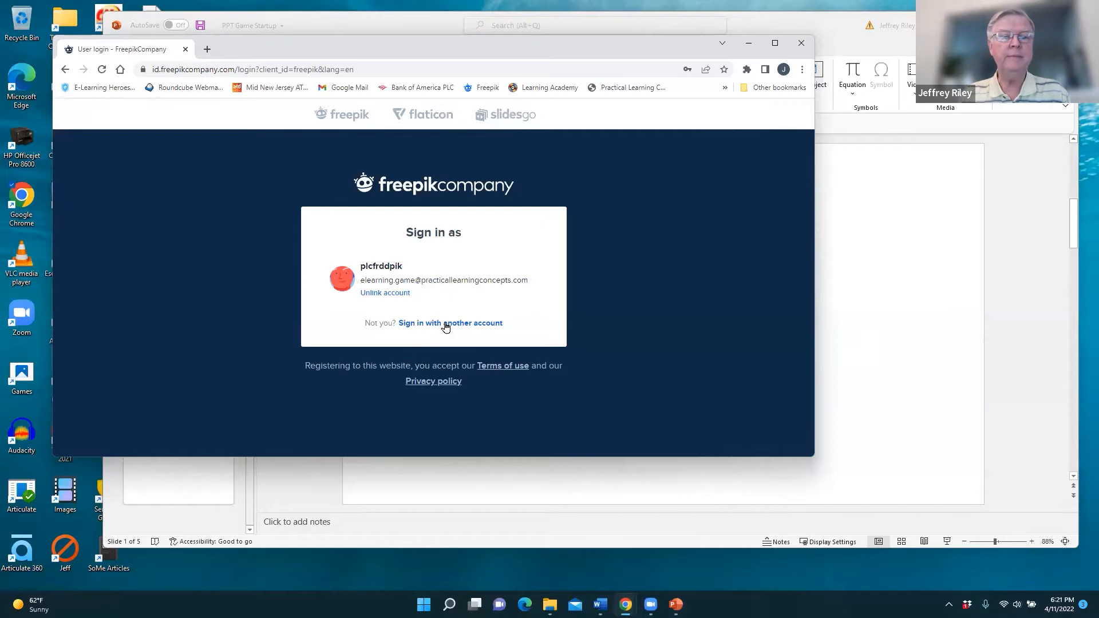
pyautogui.click(391, 278)
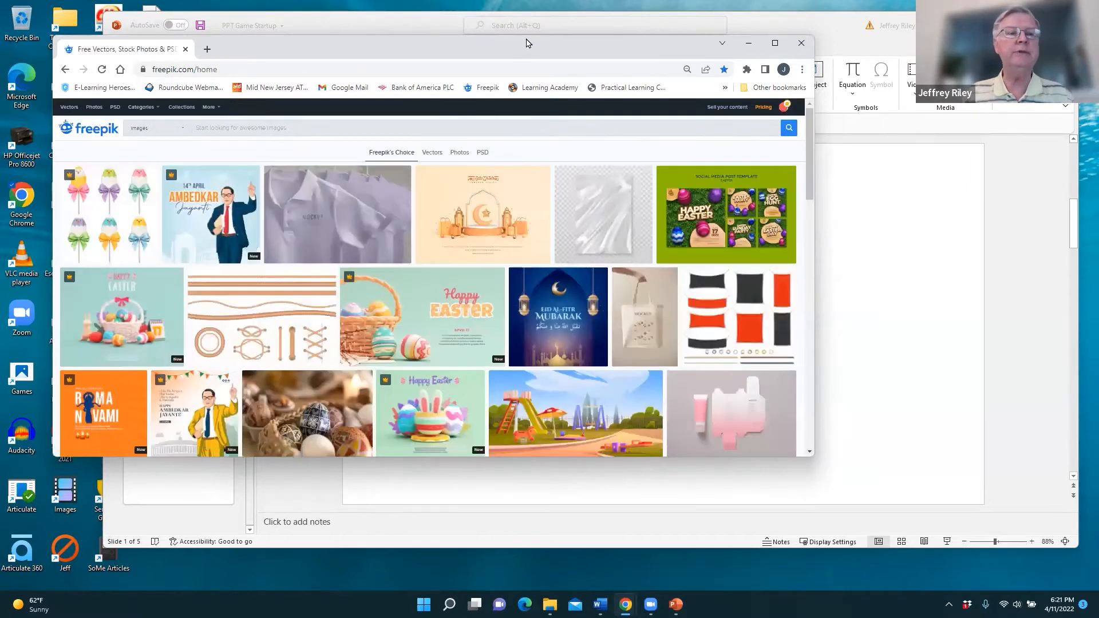
pyautogui.moveTo(527, 42); pyautogui.dragTo(534, 34)
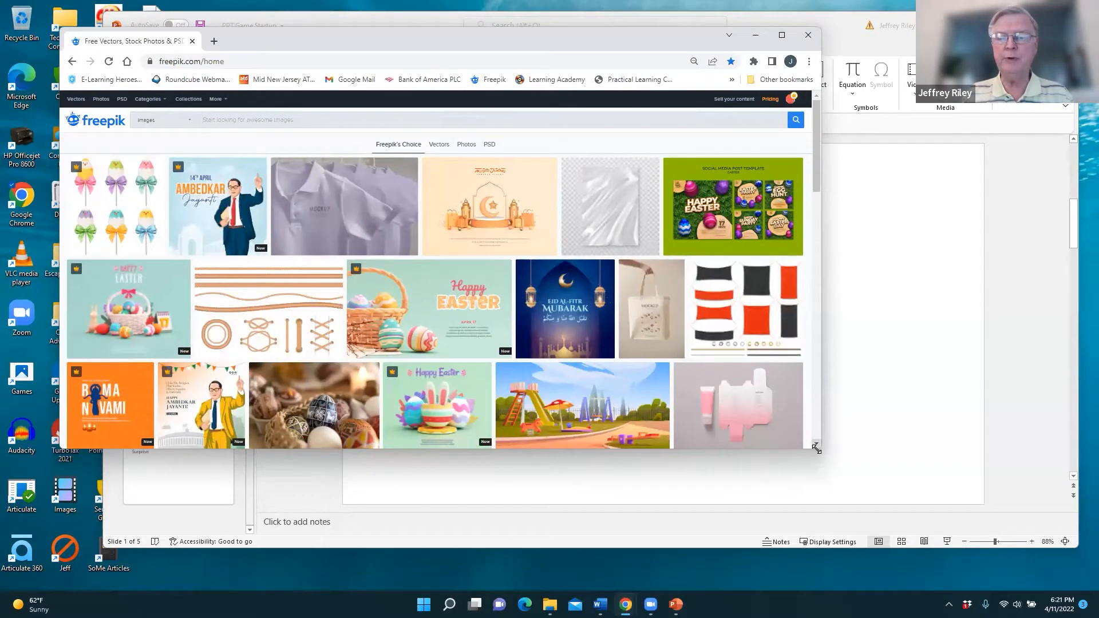
# - Enlarge the browser window and search Freepik for 'build' to list building images
pyautogui.moveTo(820, 451); pyautogui.dragTo(997, 547)
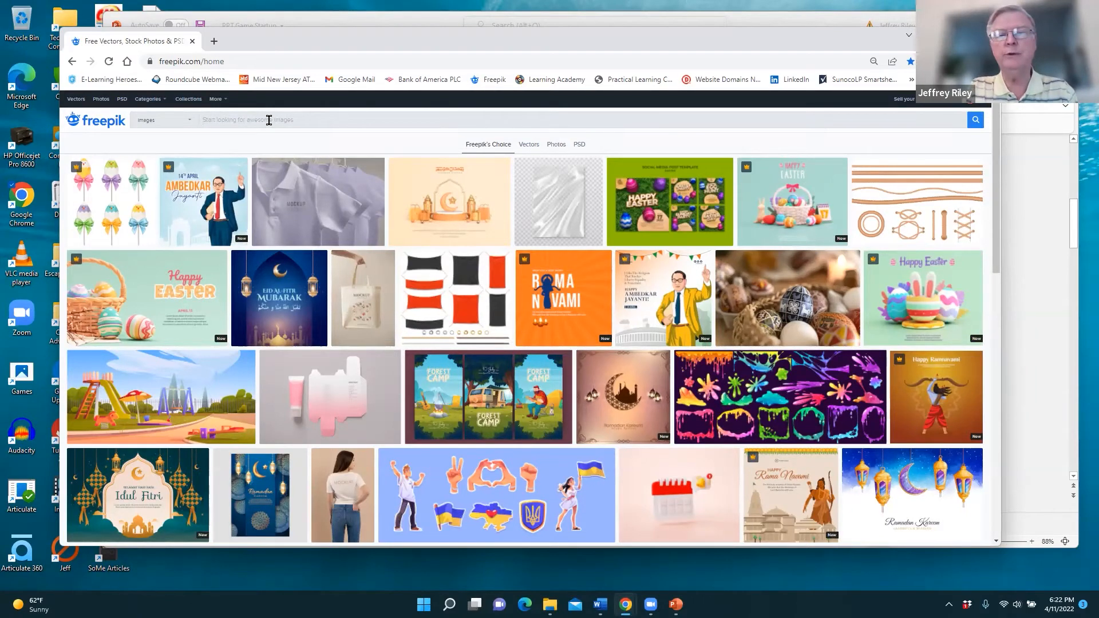
pyautogui.write('buildin')
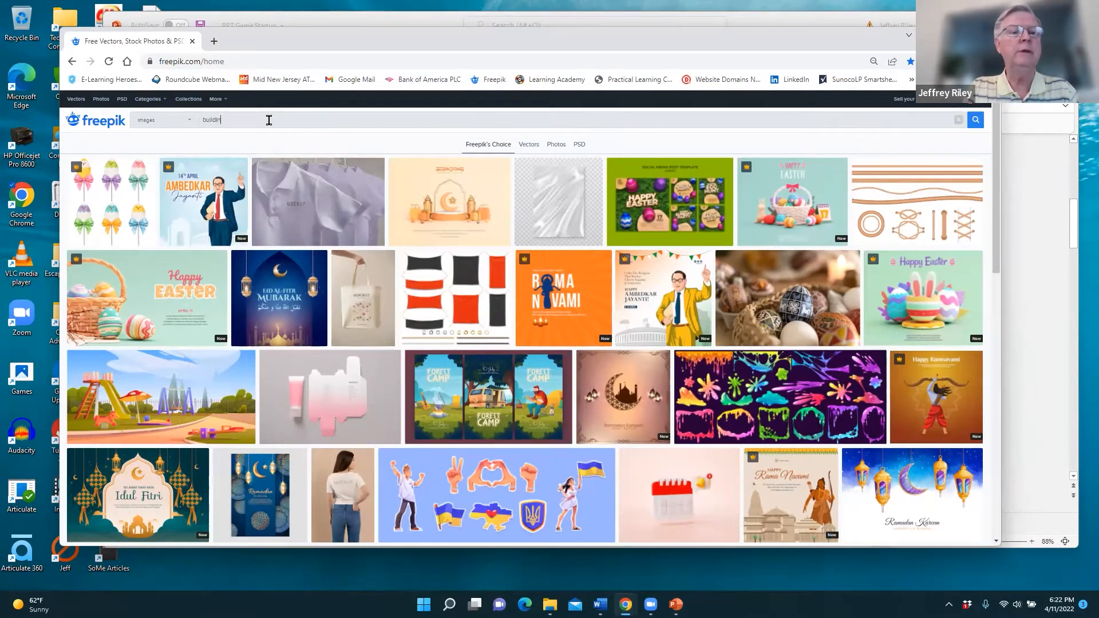
pyautogui.press('Return')
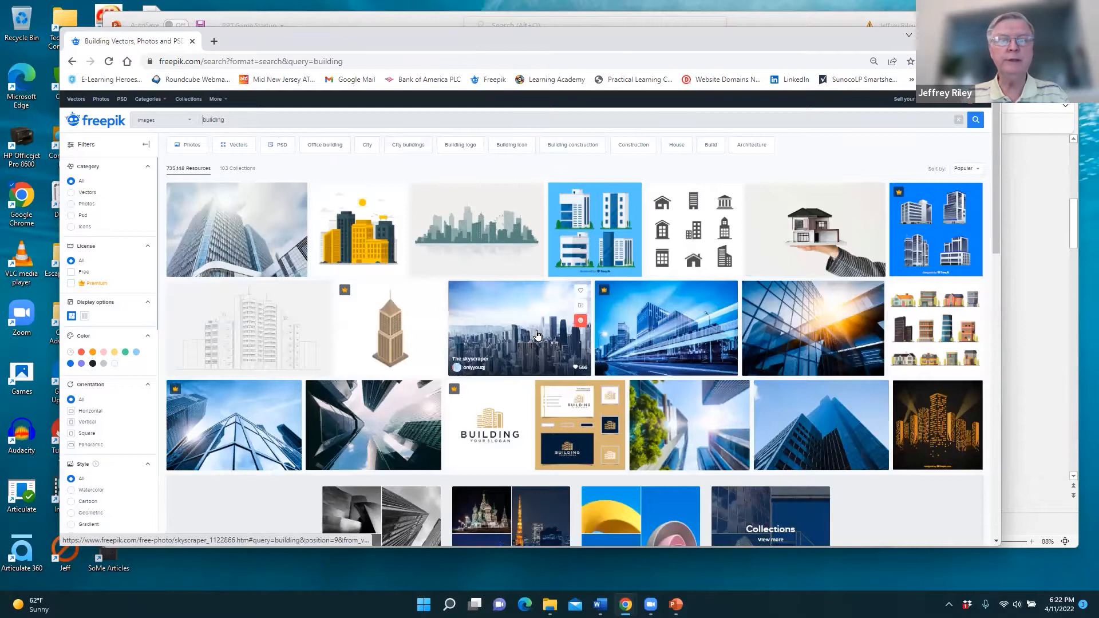
pyautogui.scroll(-6, 537, 335)
# - Browse the building results through to the third page
pyautogui.scroll(-5, 538, 335)
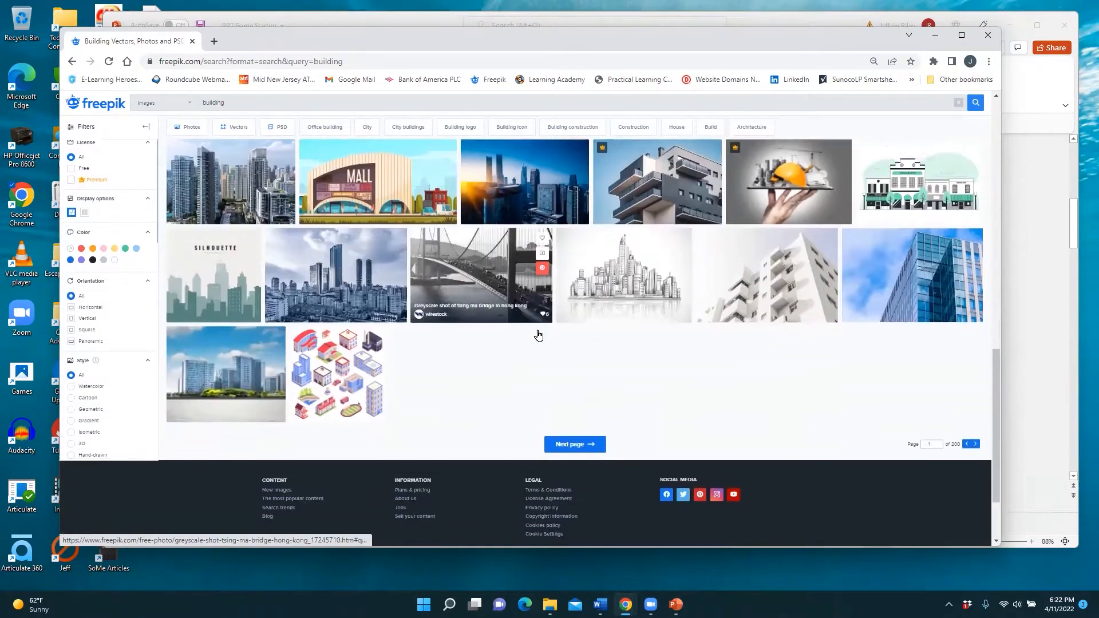
pyautogui.scroll(-1, 538, 336)
pyautogui.scroll(2, 539, 335)
pyautogui.scroll(-3, 540, 336)
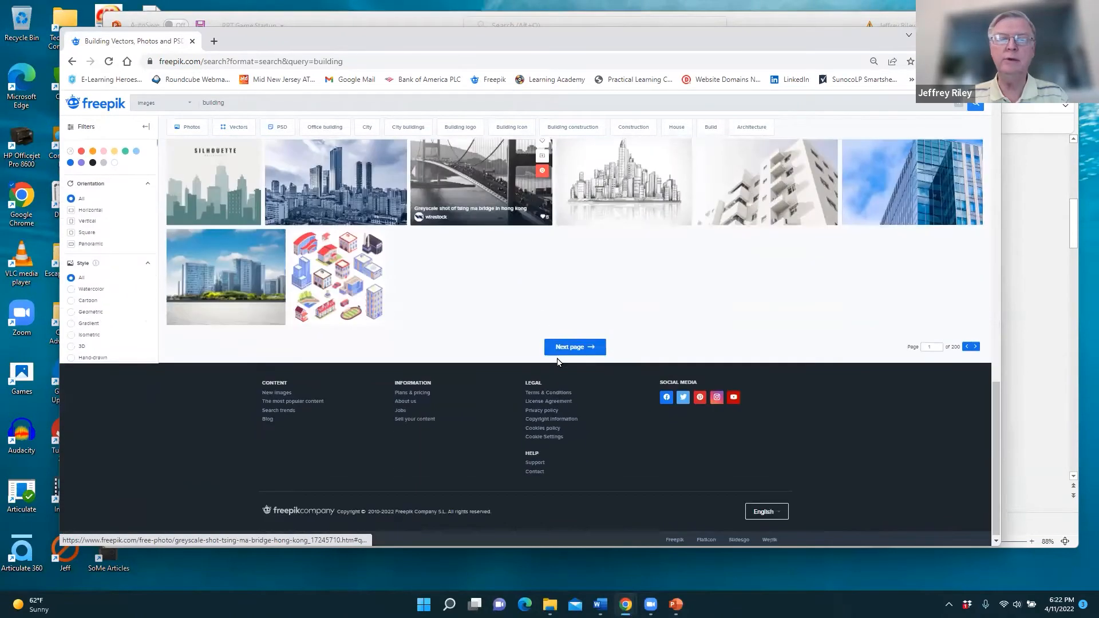
pyautogui.click(569, 349)
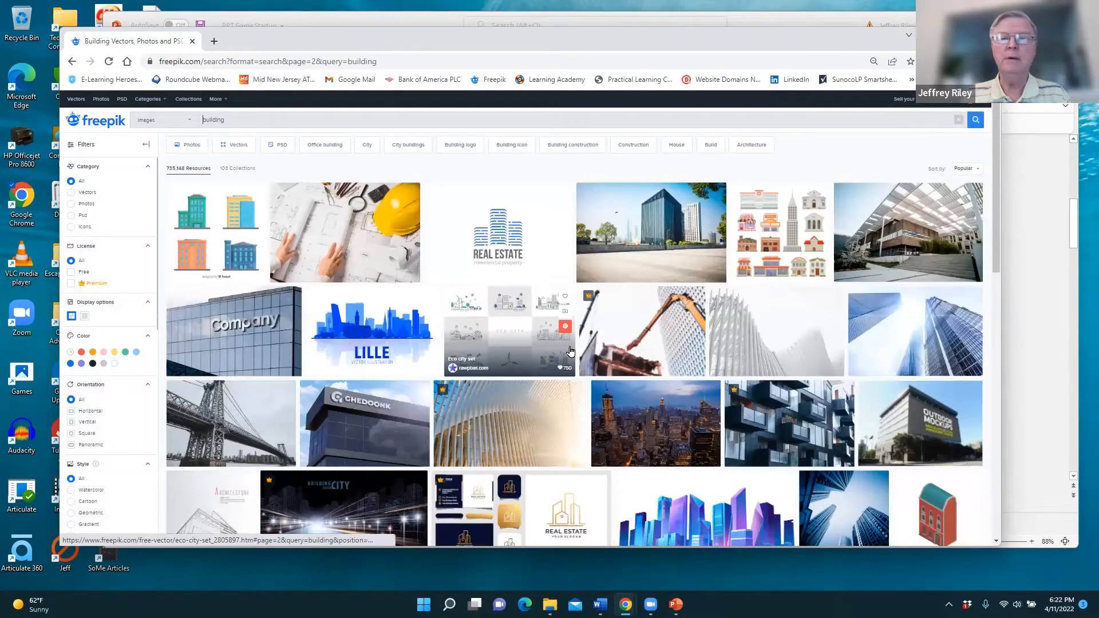
pyautogui.scroll(-4, 570, 351)
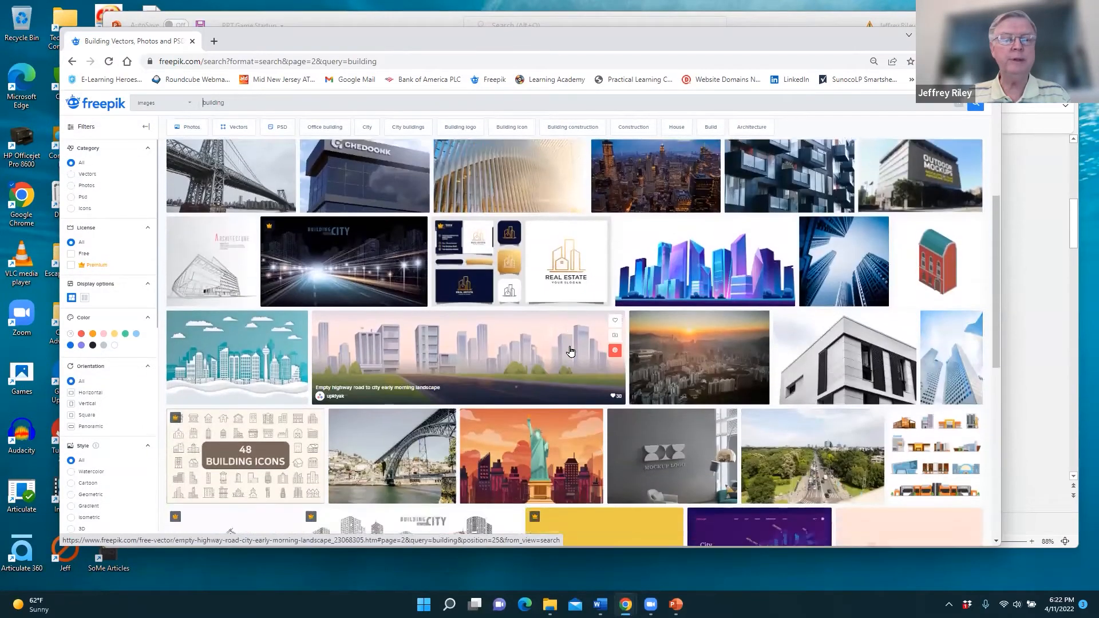
pyautogui.scroll(-3, 570, 351)
pyautogui.scroll(-3, 750, 336)
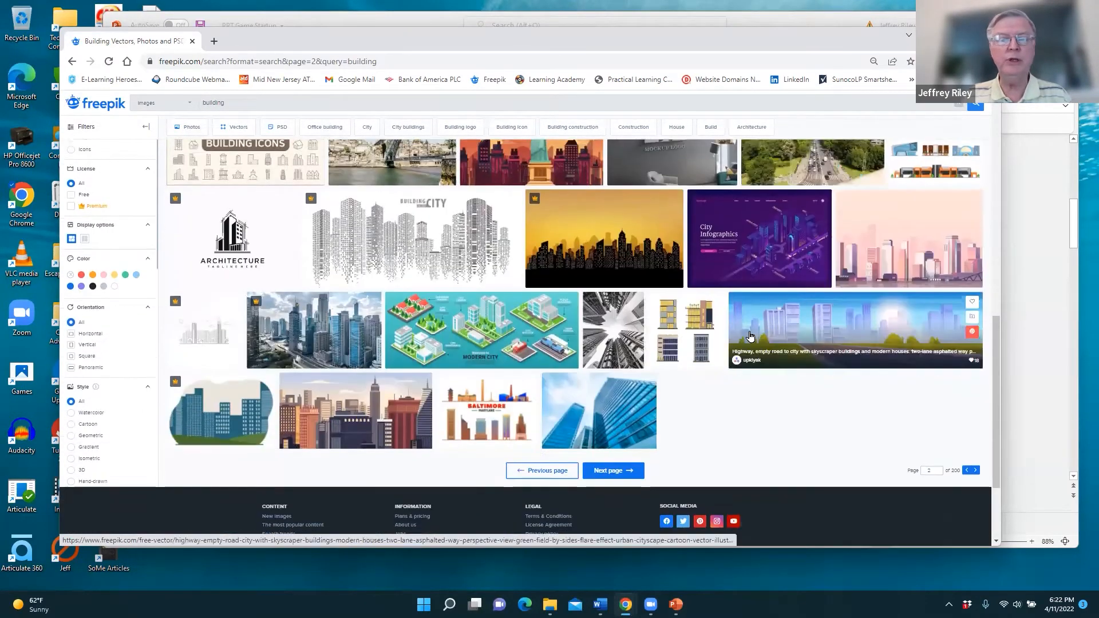
pyautogui.scroll(-3, 626, 354)
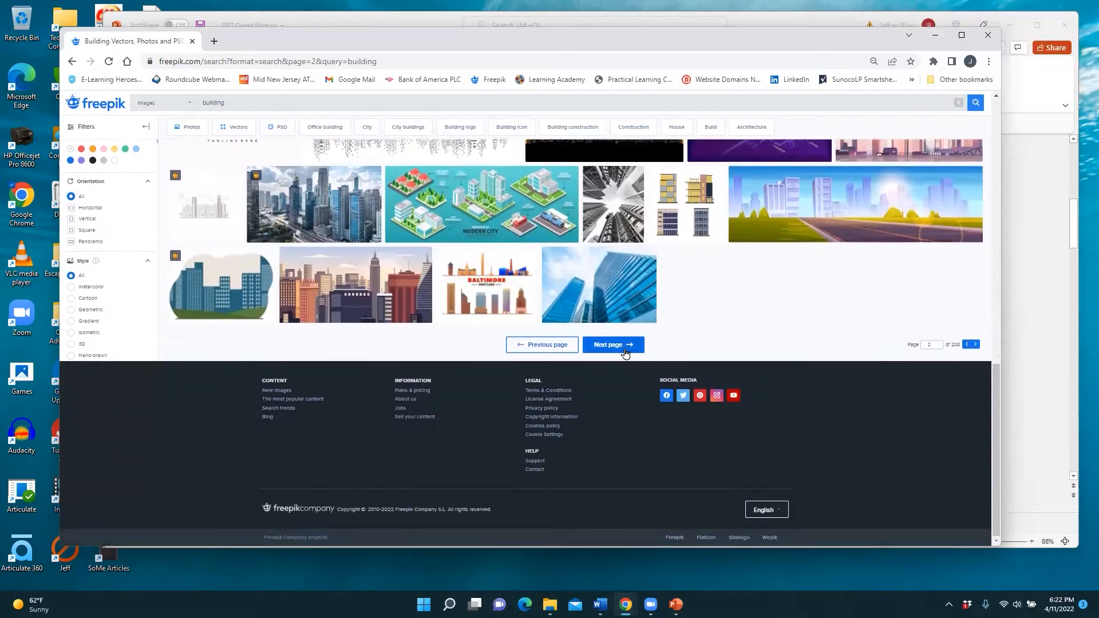
pyautogui.click(623, 346)
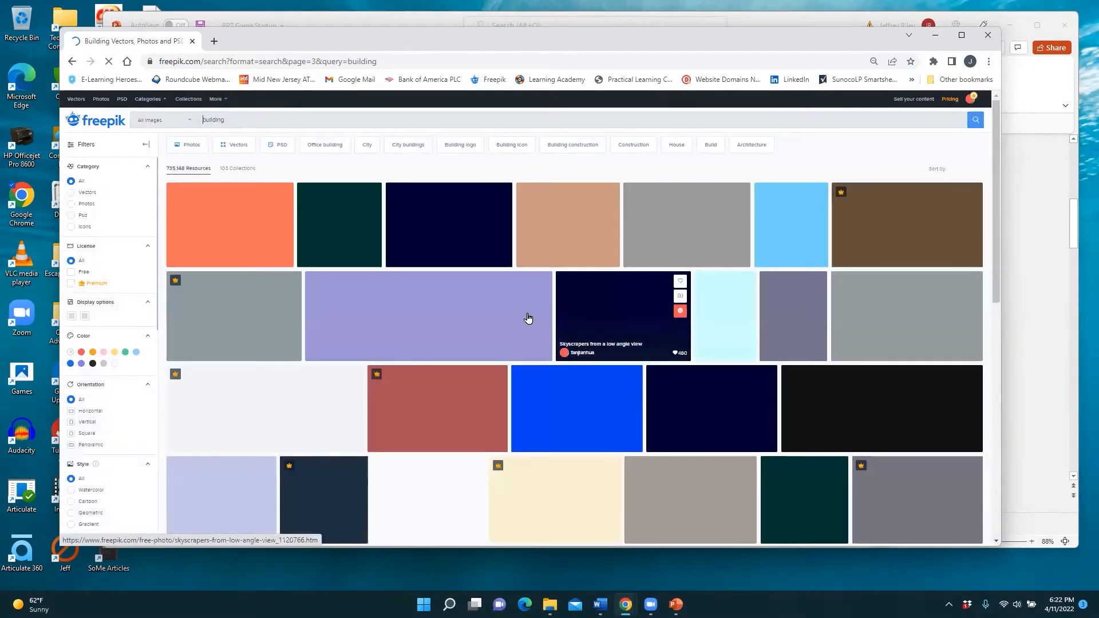
# - Preview the isometric hospital clinic building vector, then minimize Chrome to return to the slides
pyautogui.scroll(-1, 544, 329)
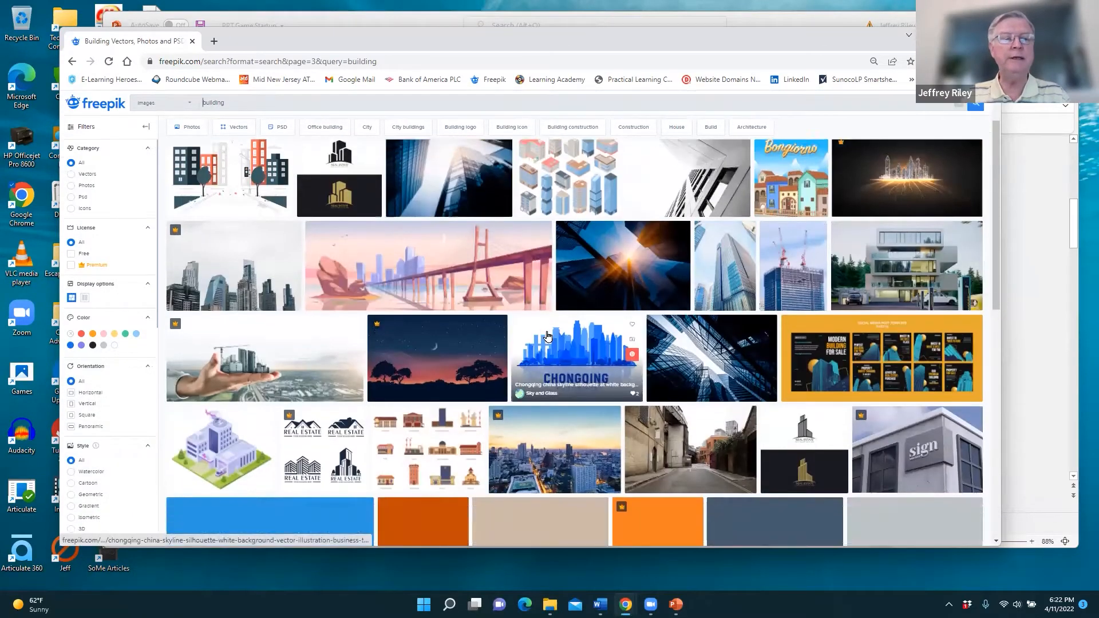
pyautogui.scroll(-1, 544, 336)
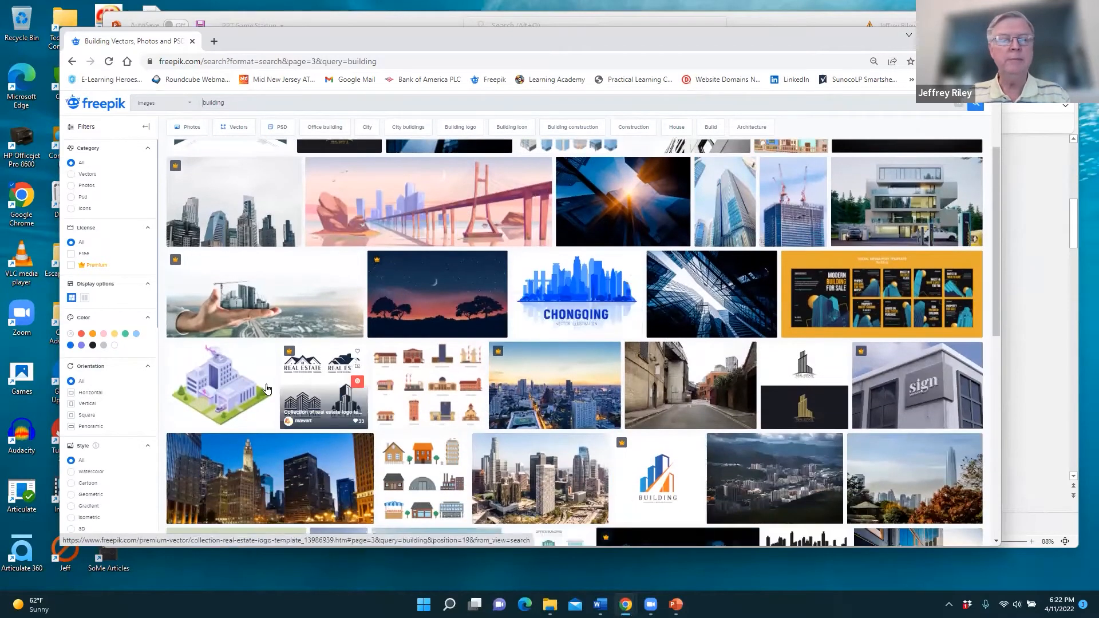
pyautogui.click(226, 390)
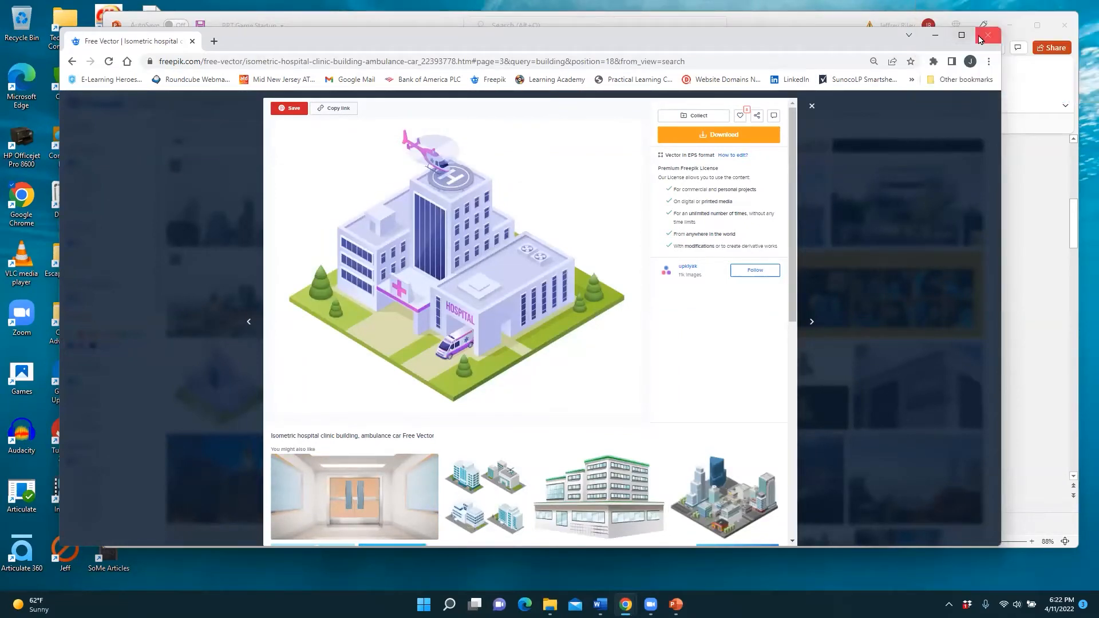
pyautogui.click(934, 35)
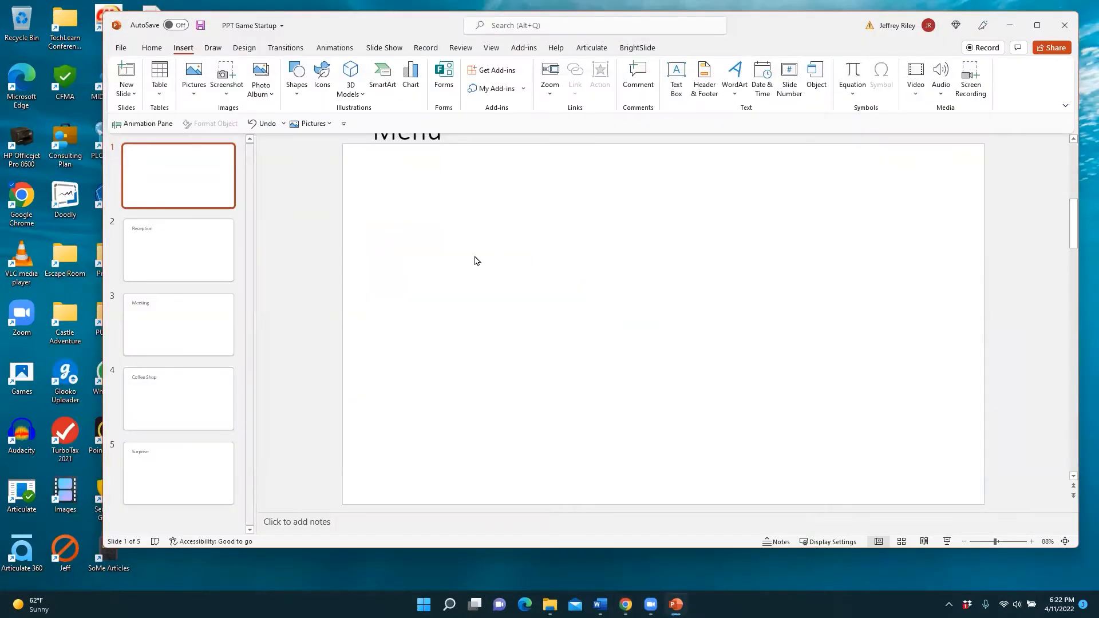
# - Insert the Office Building picture from MID NJ ATD April > PPT Game Images onto slide 1
pyautogui.click(195, 94)
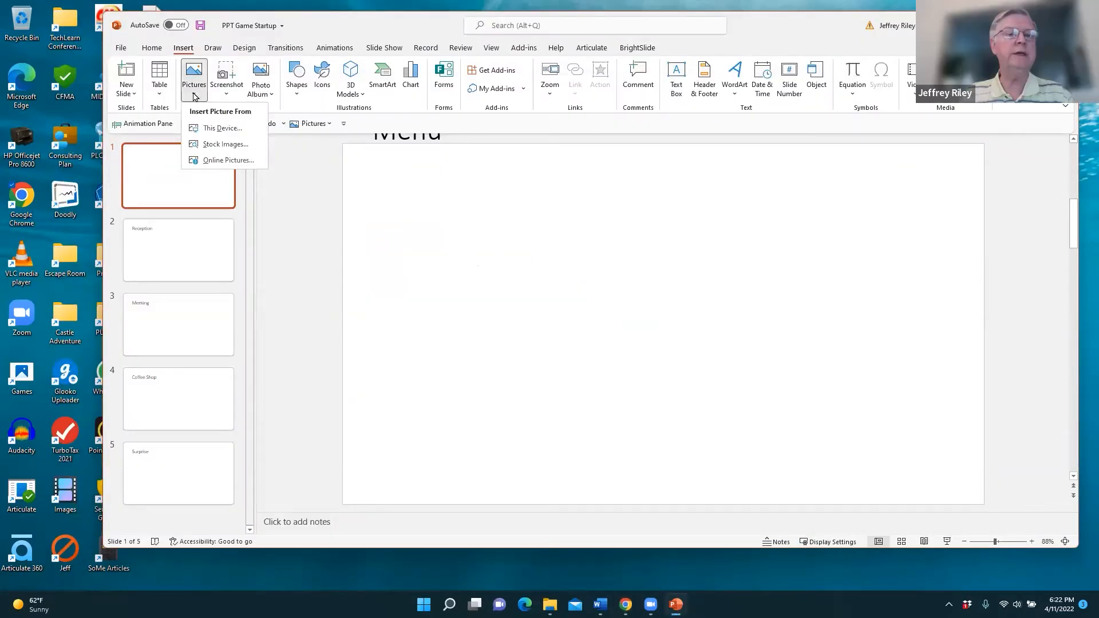
pyautogui.click(211, 130)
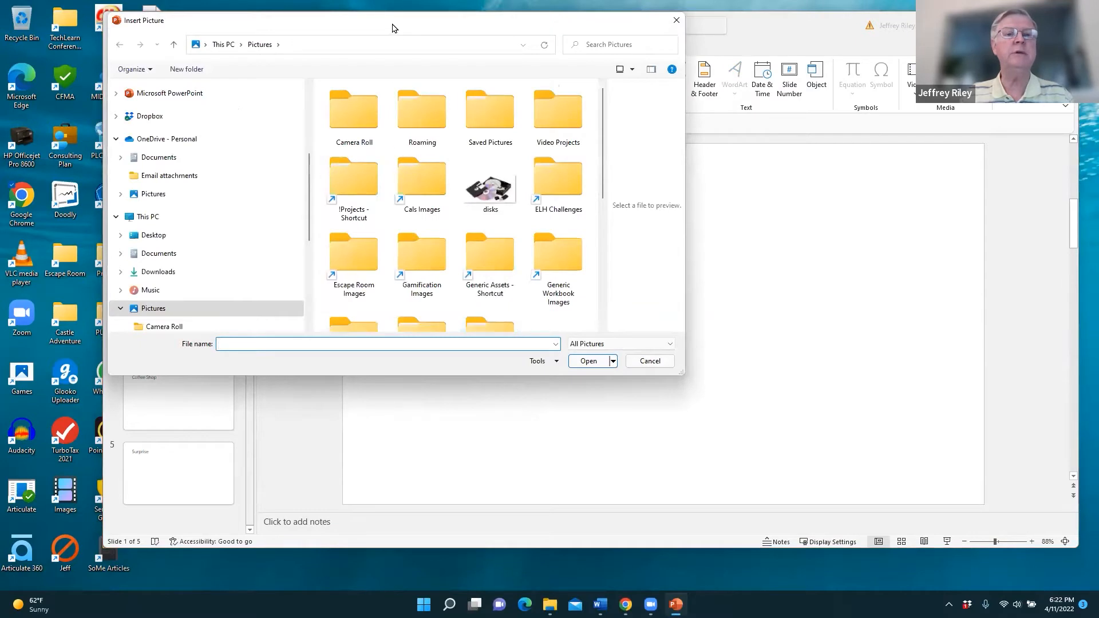
pyautogui.scroll(3, 263, 286)
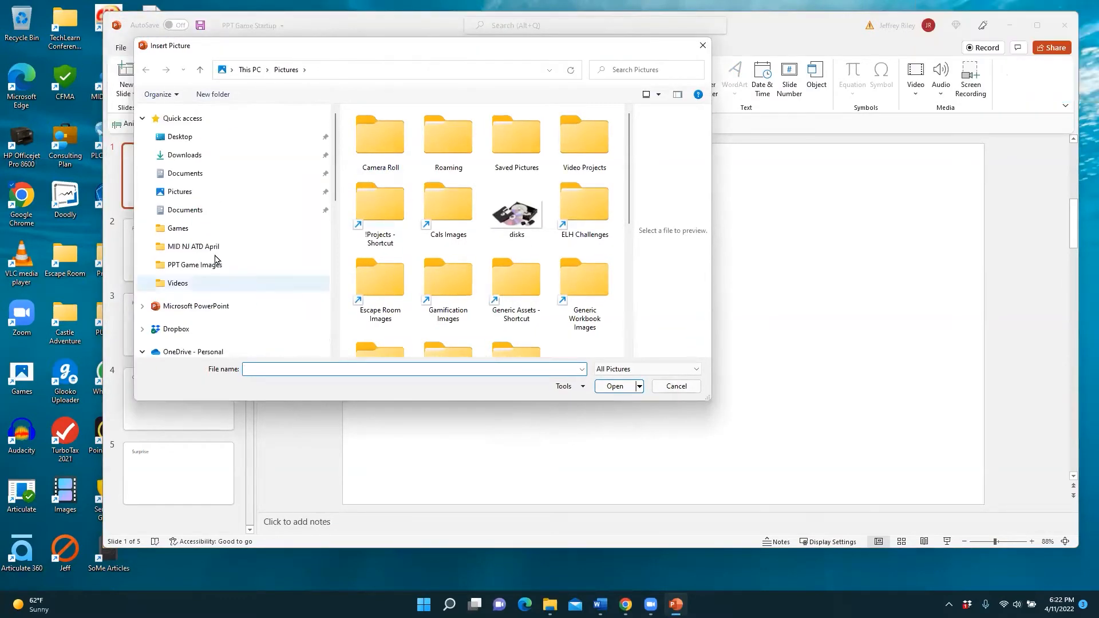
pyautogui.click(192, 247)
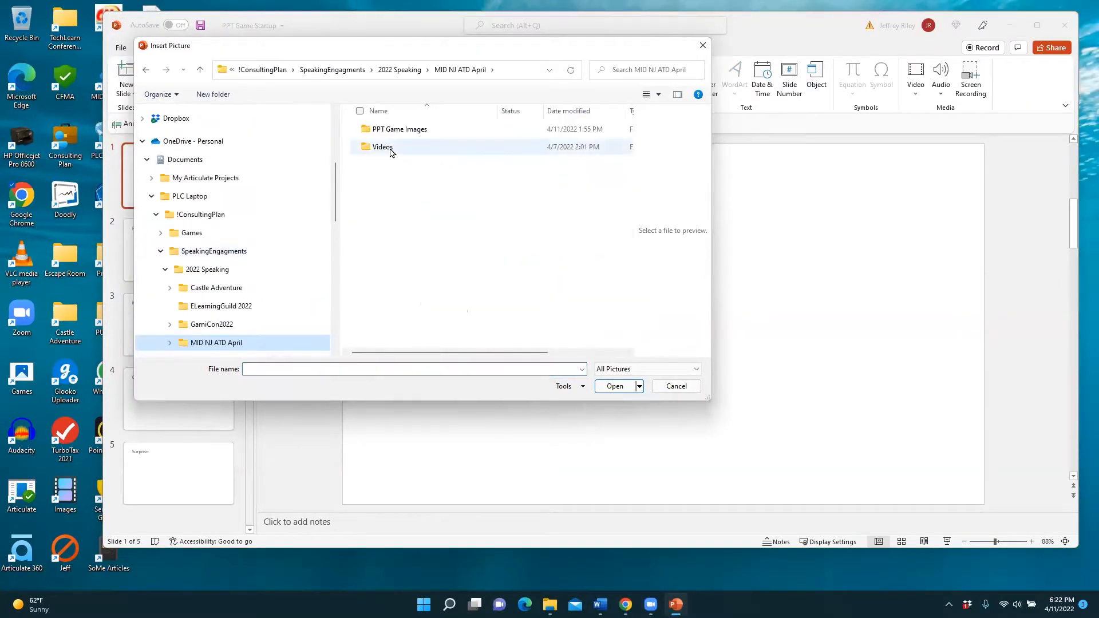
pyautogui.doubleClick(400, 136)
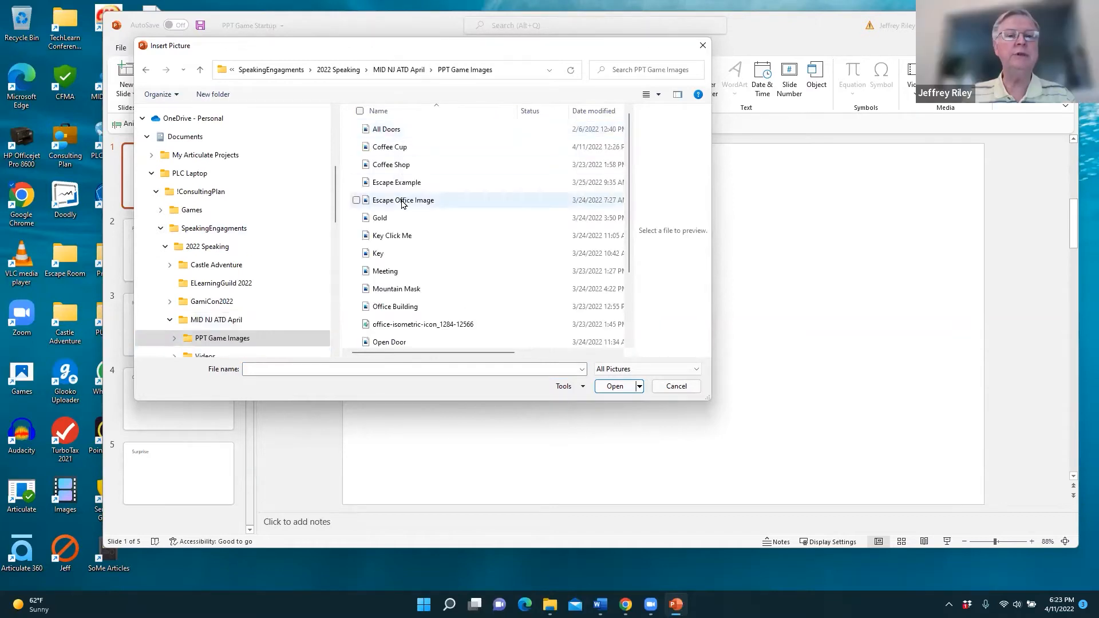
pyautogui.scroll(-1, 425, 220)
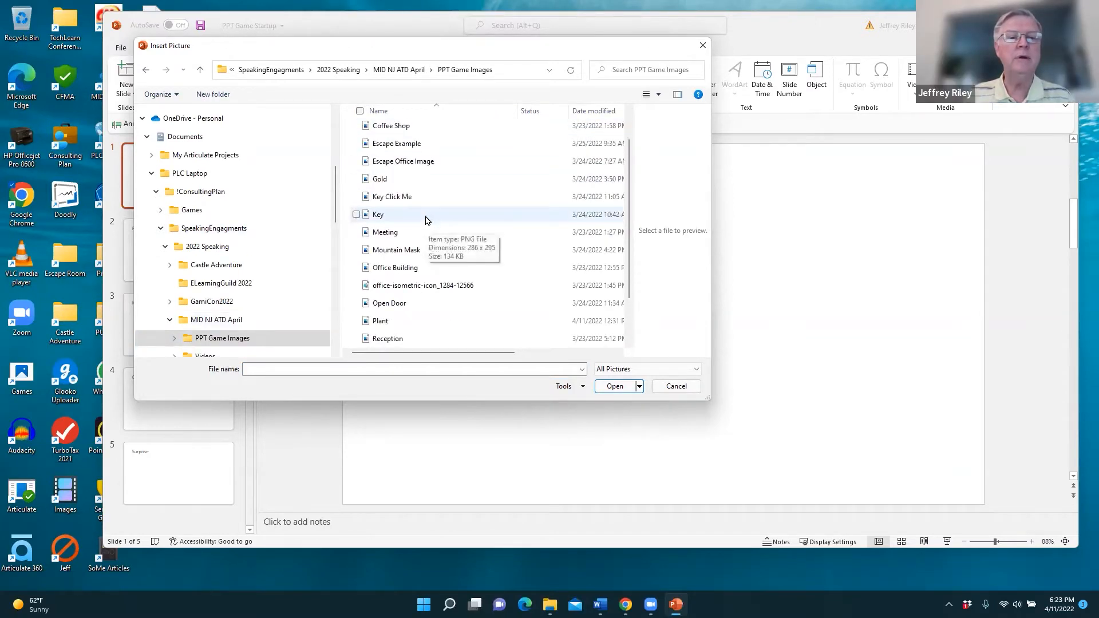
pyautogui.scroll(1, 425, 219)
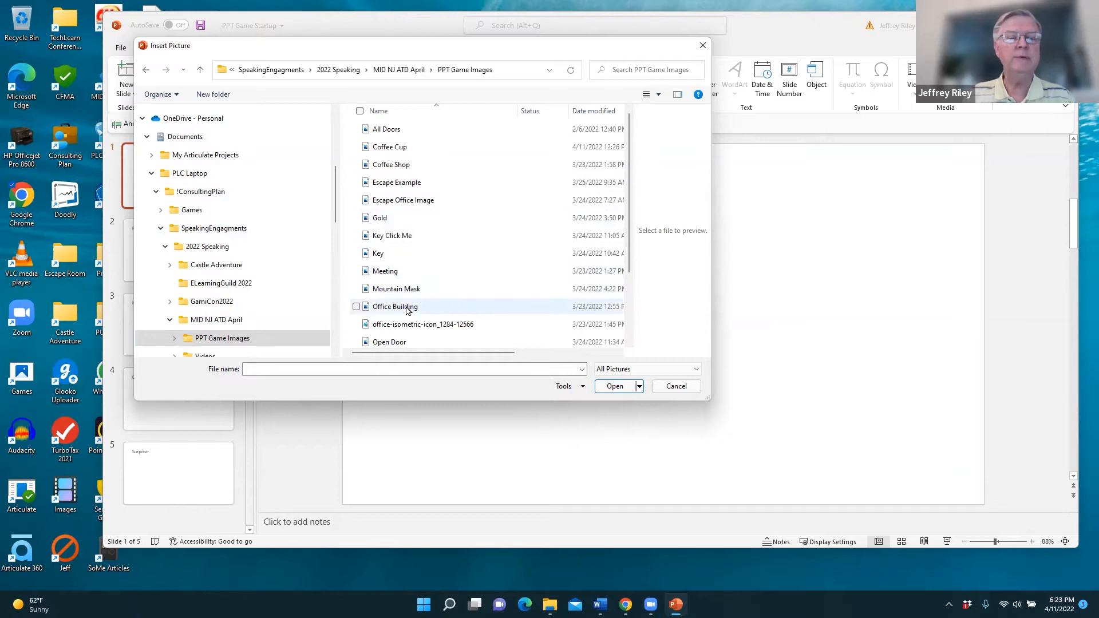
pyautogui.doubleClick(387, 308)
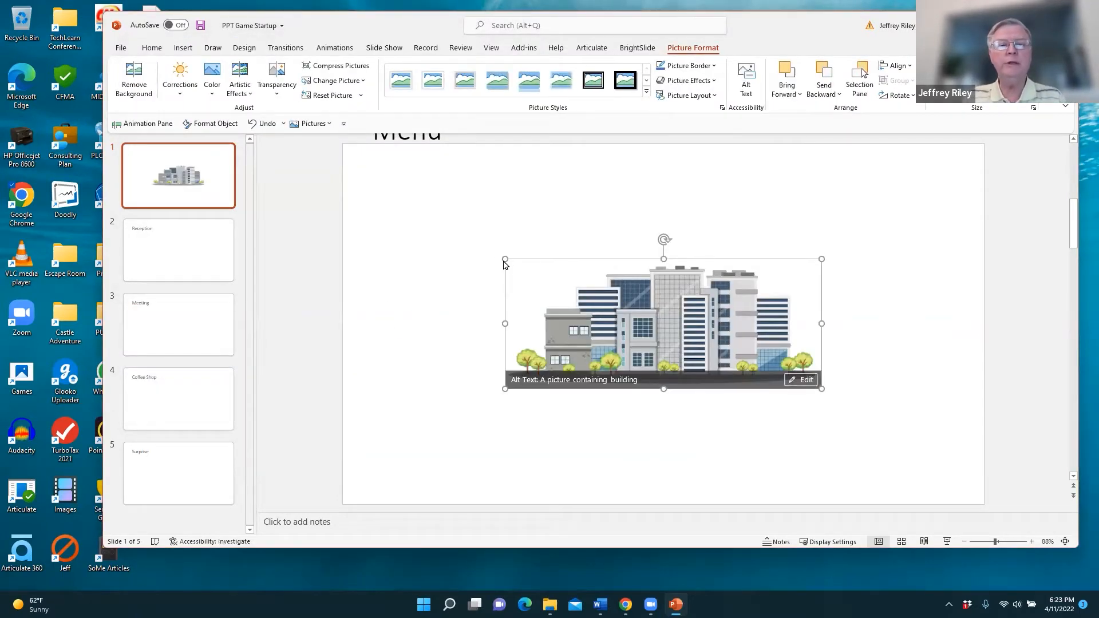
# - Stretch the Office Building picture outward until it spans nearly the full slide width
pyautogui.moveTo(497, 257); pyautogui.dragTo(366, 213)
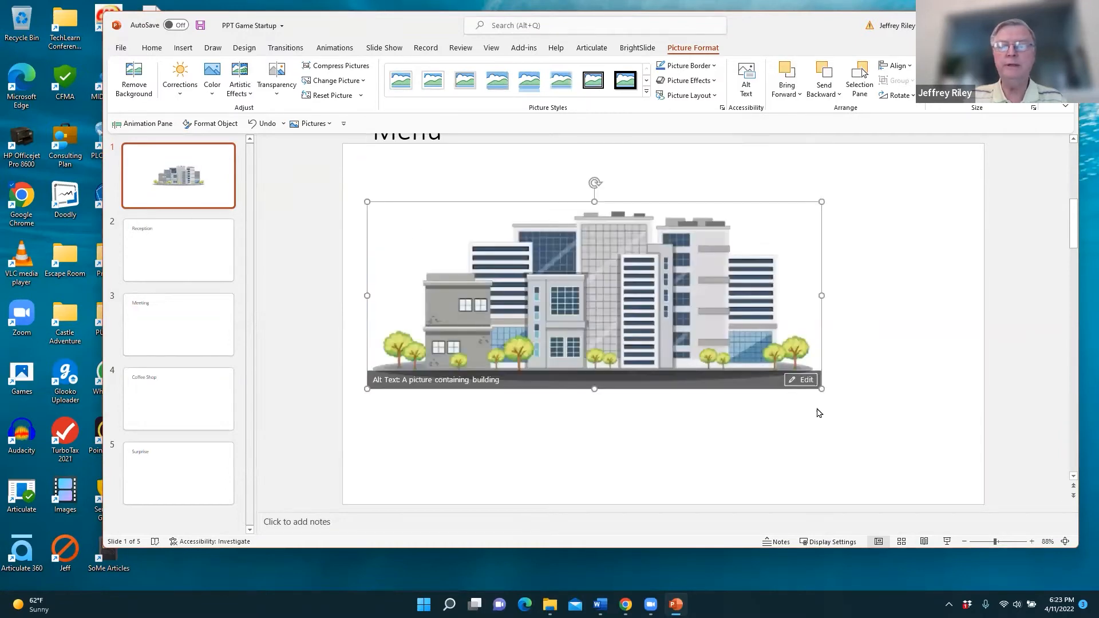
pyautogui.moveTo(822, 389); pyautogui.dragTo(766, 389)
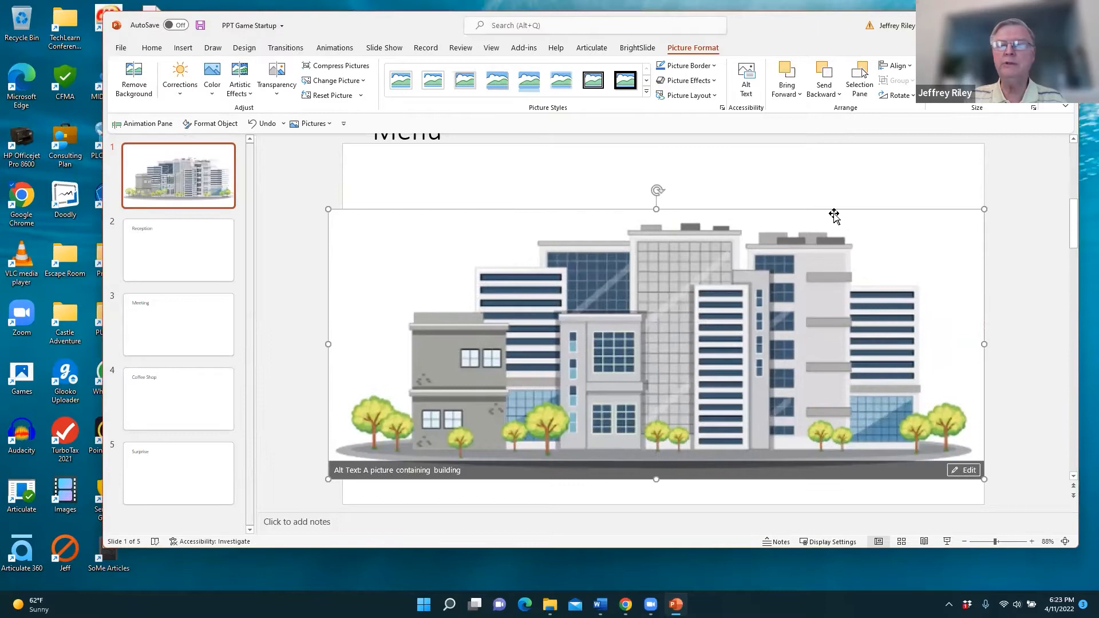
pyautogui.click(800, 182)
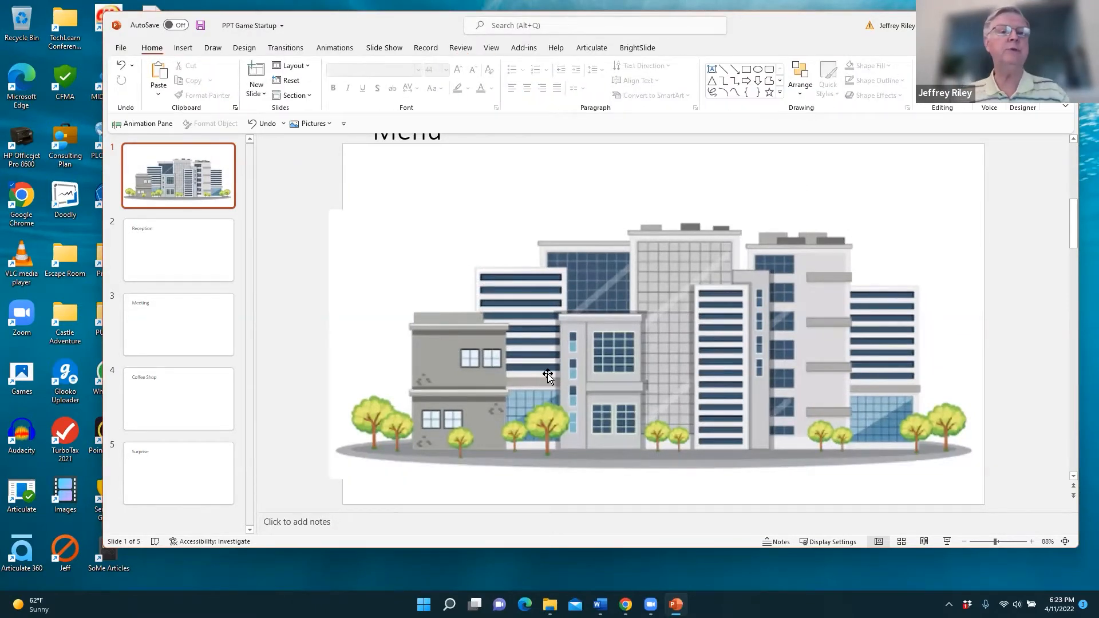
# - Draw a small rectangle as a door at the base of the left grey building
pyautogui.click(183, 49)
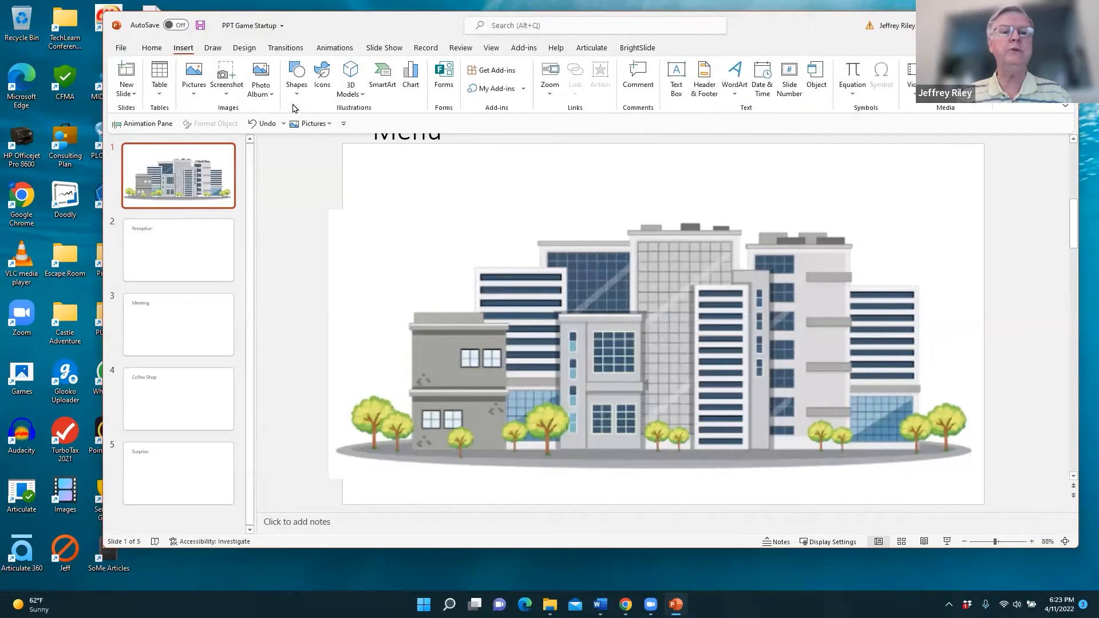
pyautogui.click(298, 86)
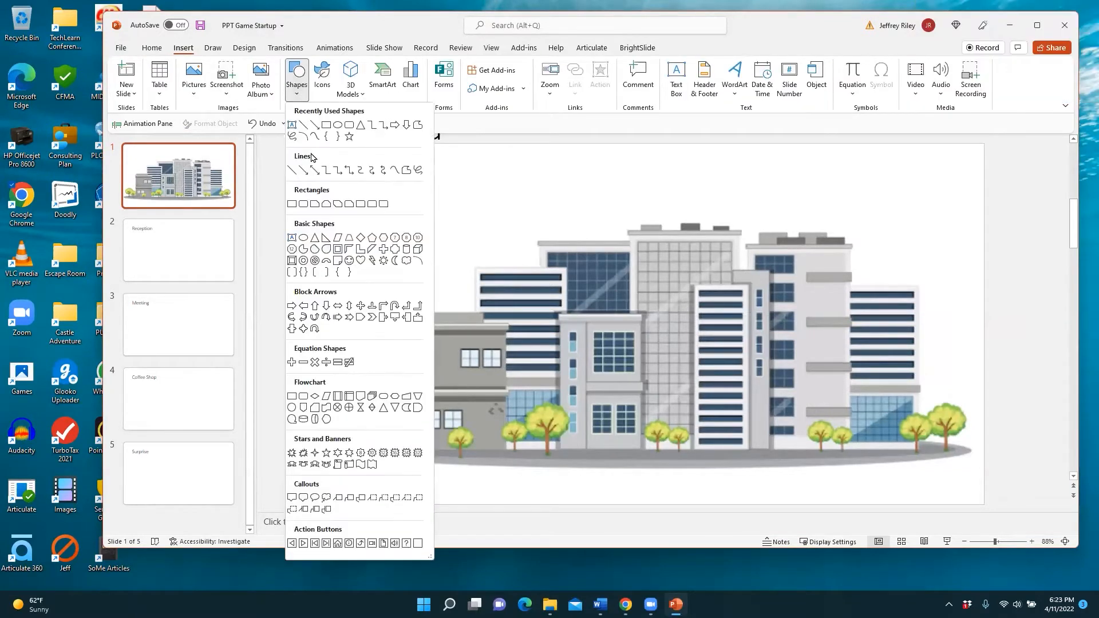
pyautogui.click(331, 129)
pyautogui.moveTo(479, 409); pyautogui.dragTo(502, 452)
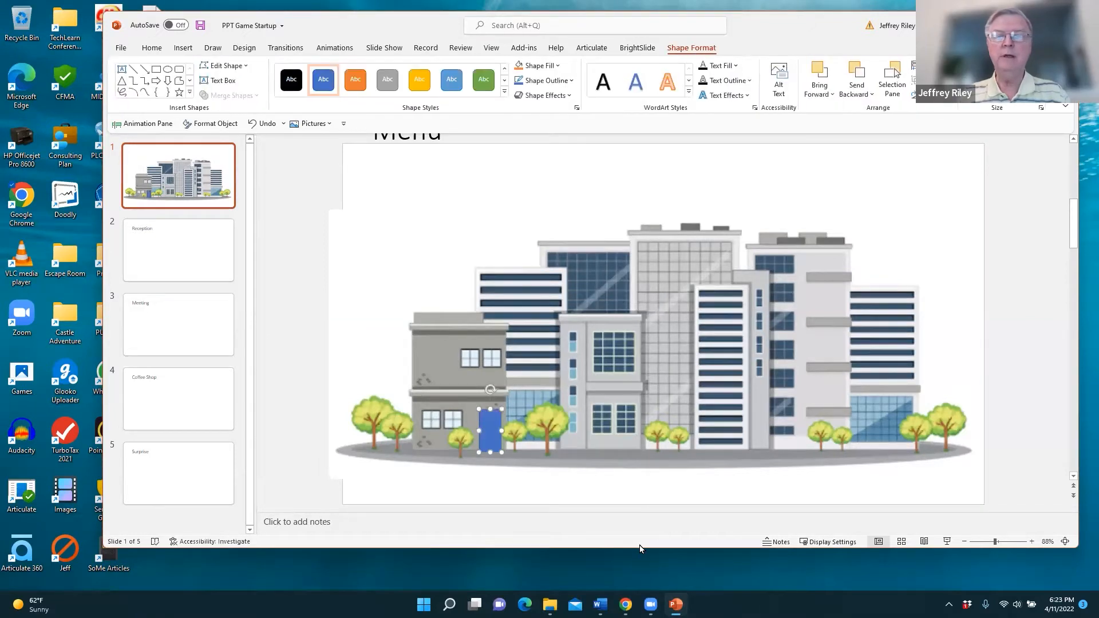
pyautogui.click(785, 364)
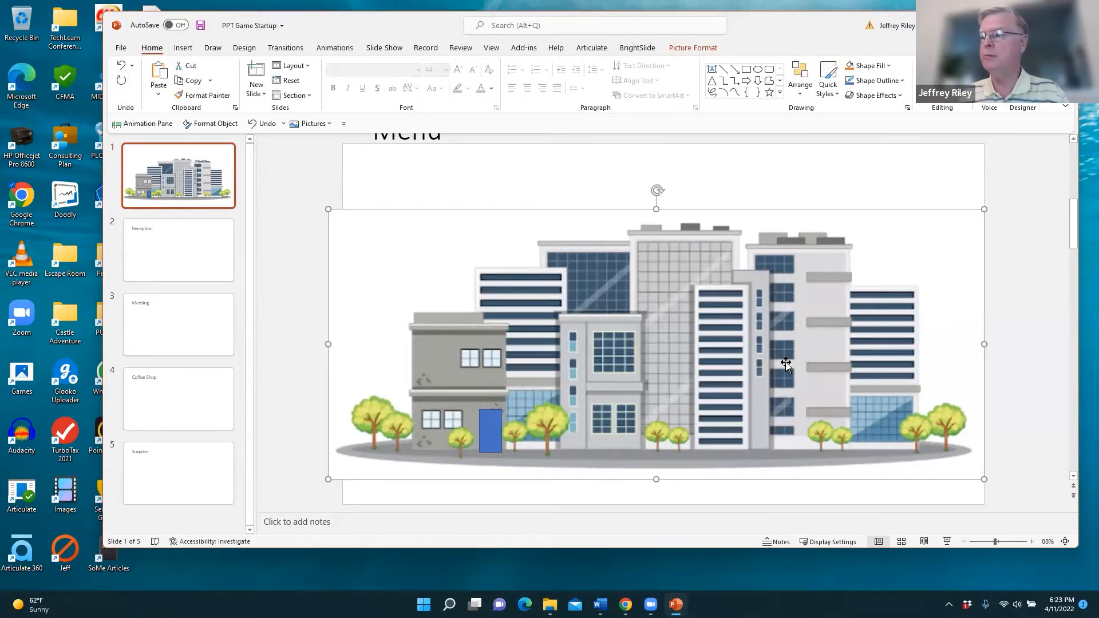
# - Delete the picture, fill the slide background with Office Building, and reposition the door rectangle
pyautogui.press('Delete')
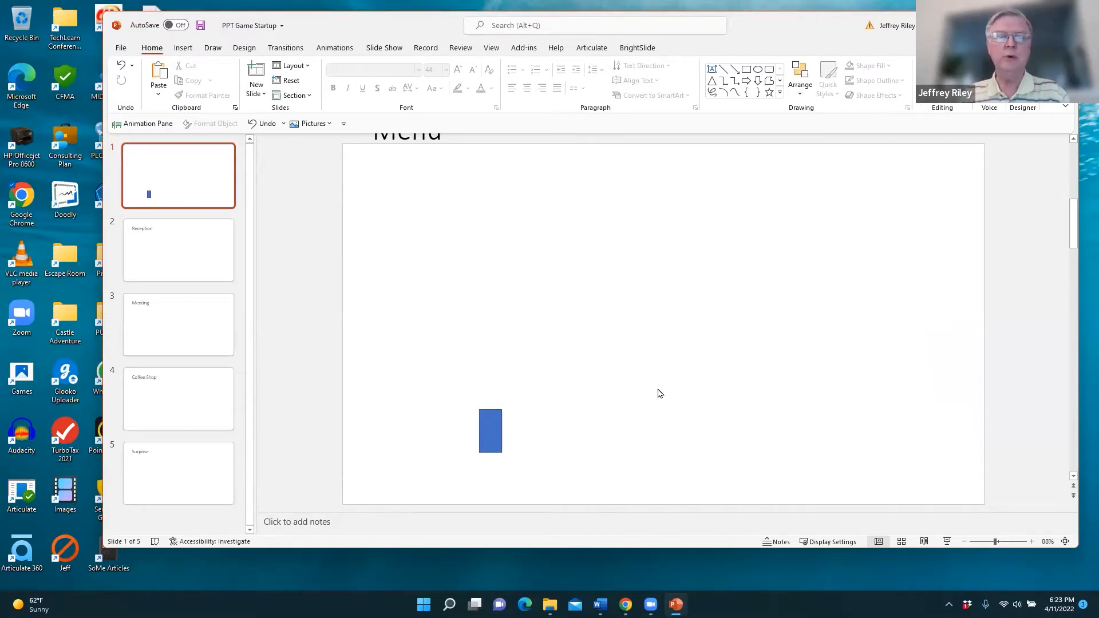
pyautogui.rightClick(579, 275)
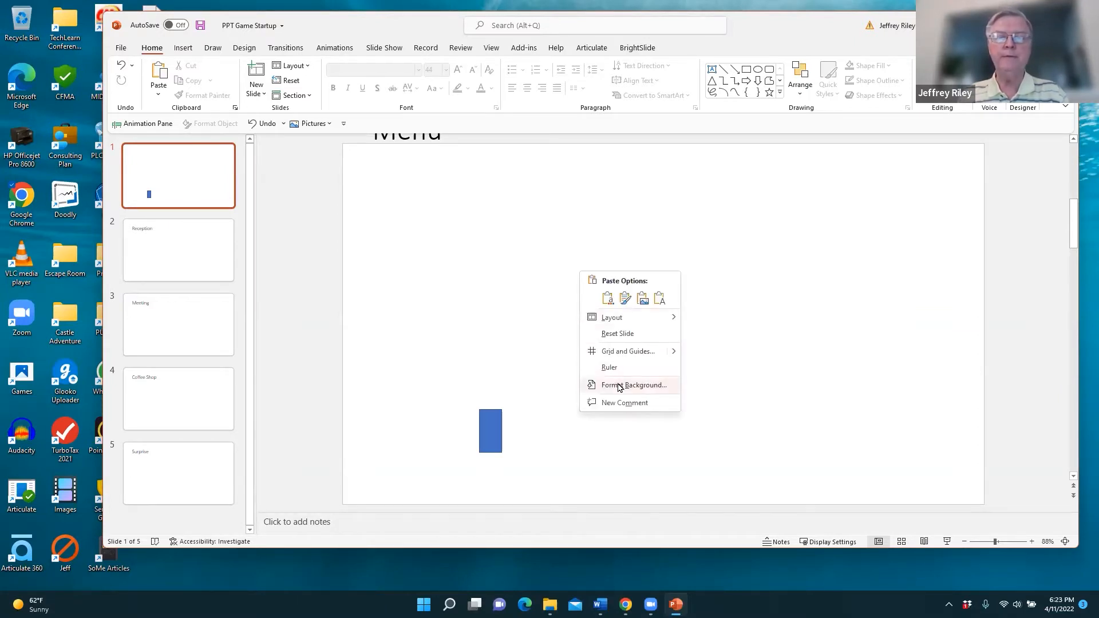
pyautogui.click(629, 385)
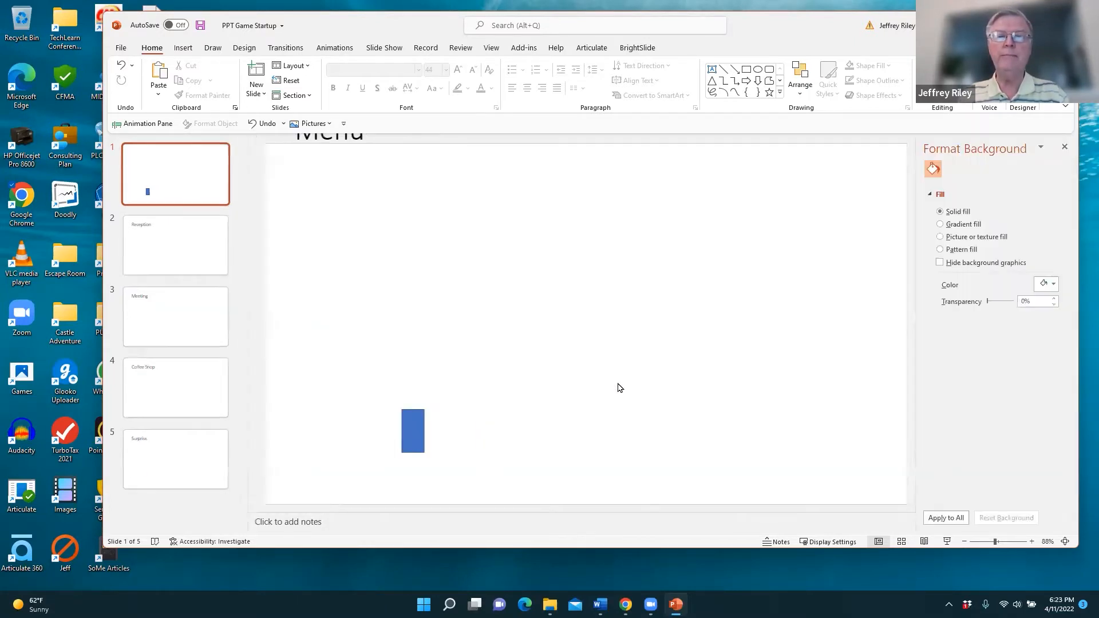
pyautogui.click(967, 238)
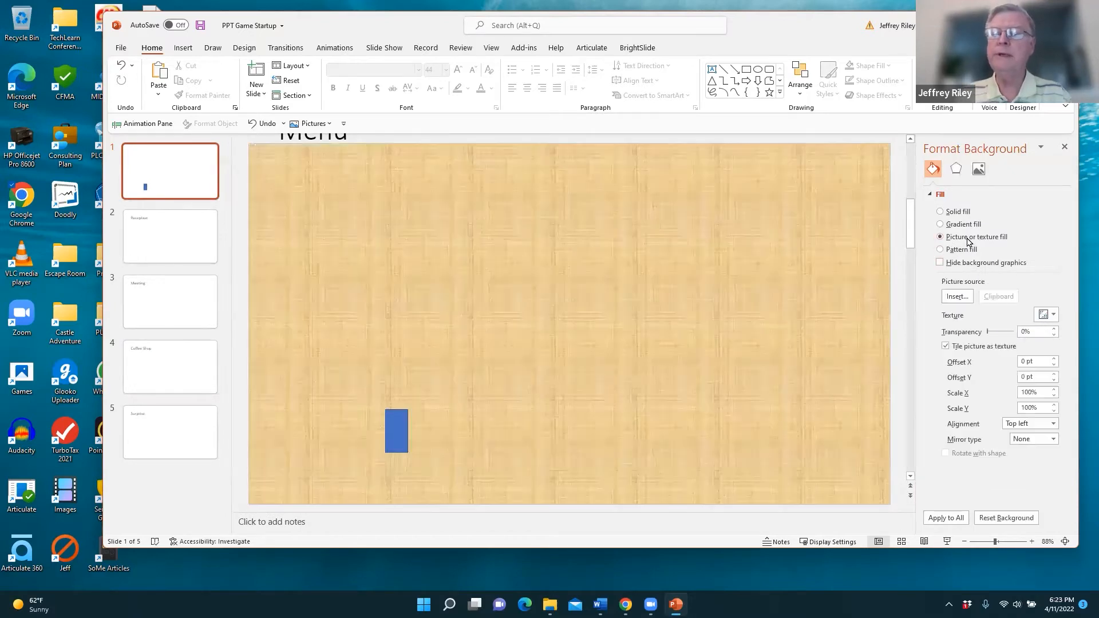
pyautogui.click(955, 298)
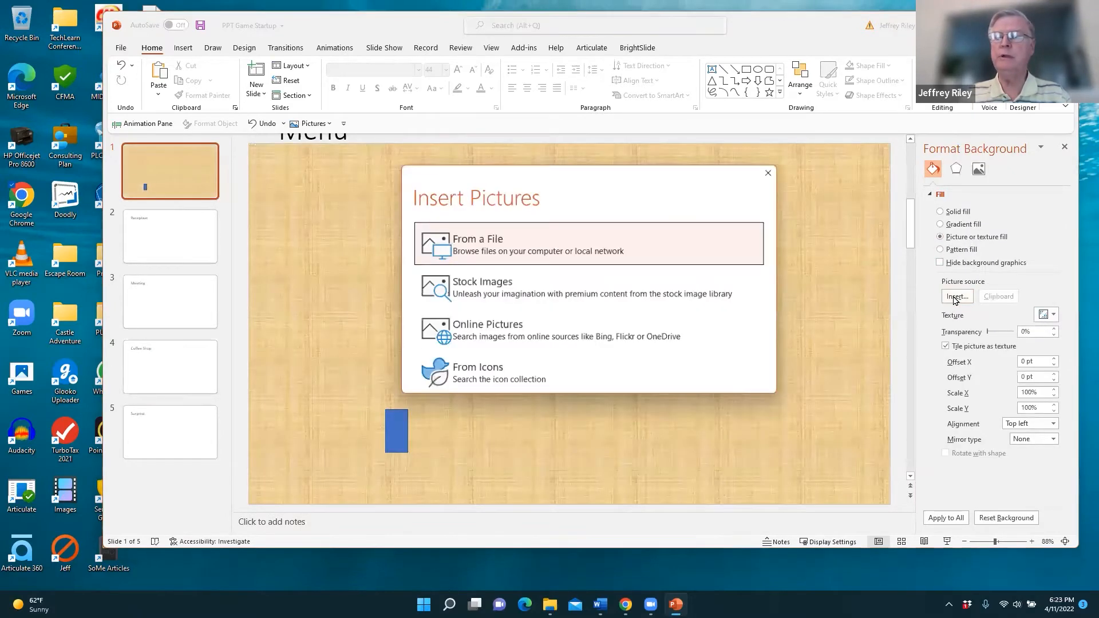
pyautogui.click(501, 245)
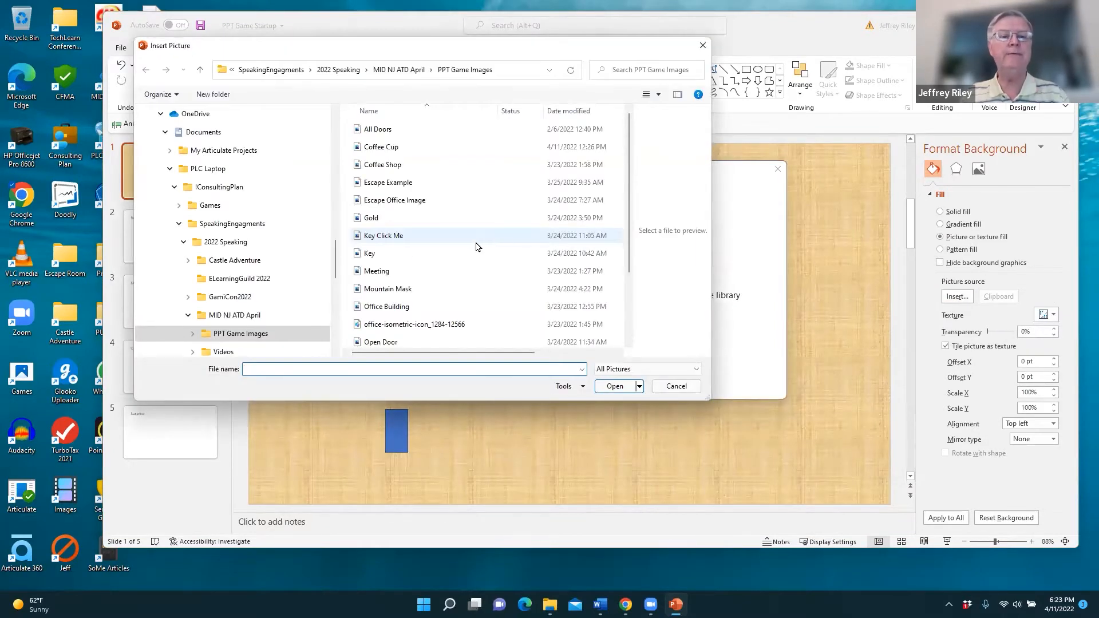
pyautogui.doubleClick(388, 307)
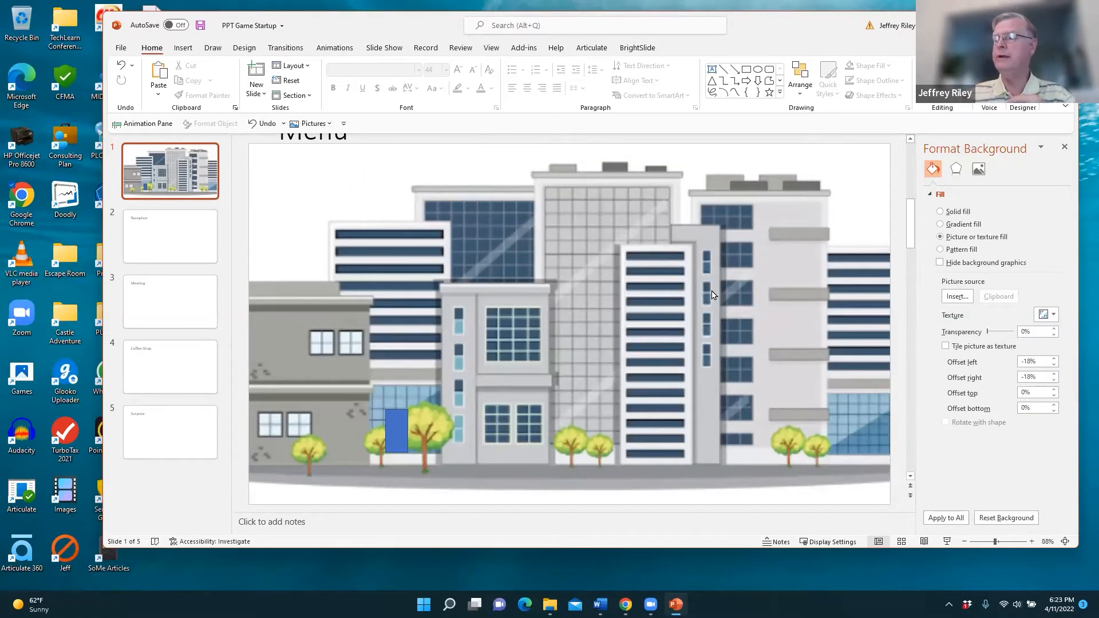
pyautogui.moveTo(394, 440); pyautogui.dragTo(344, 453)
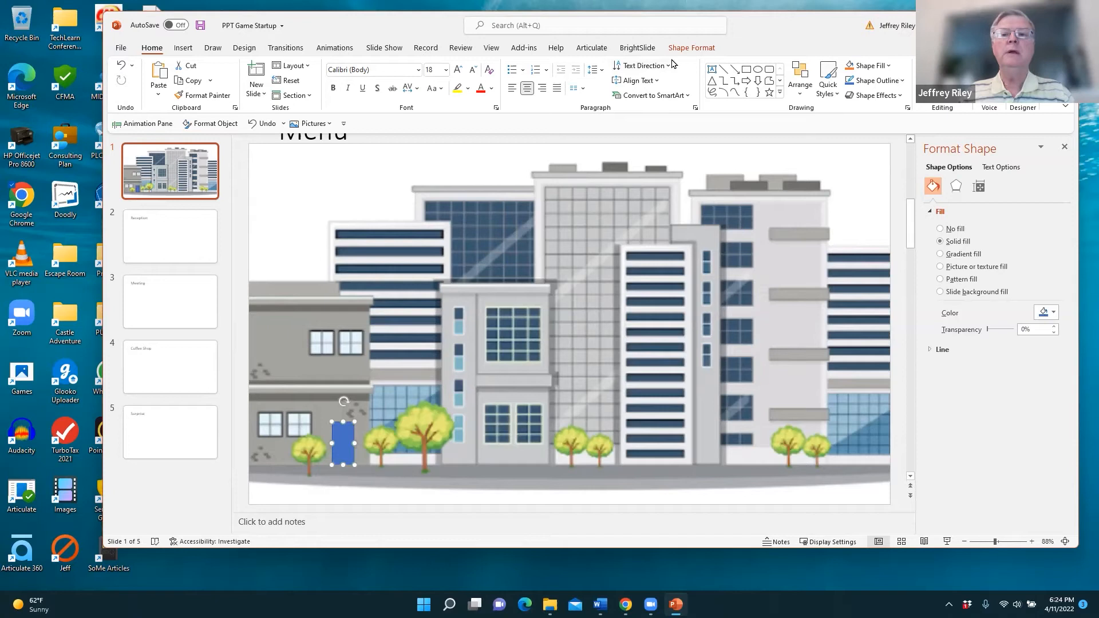
# - Apply the solid black shape style to the door rectangle
pyautogui.click(690, 48)
pyautogui.click(291, 80)
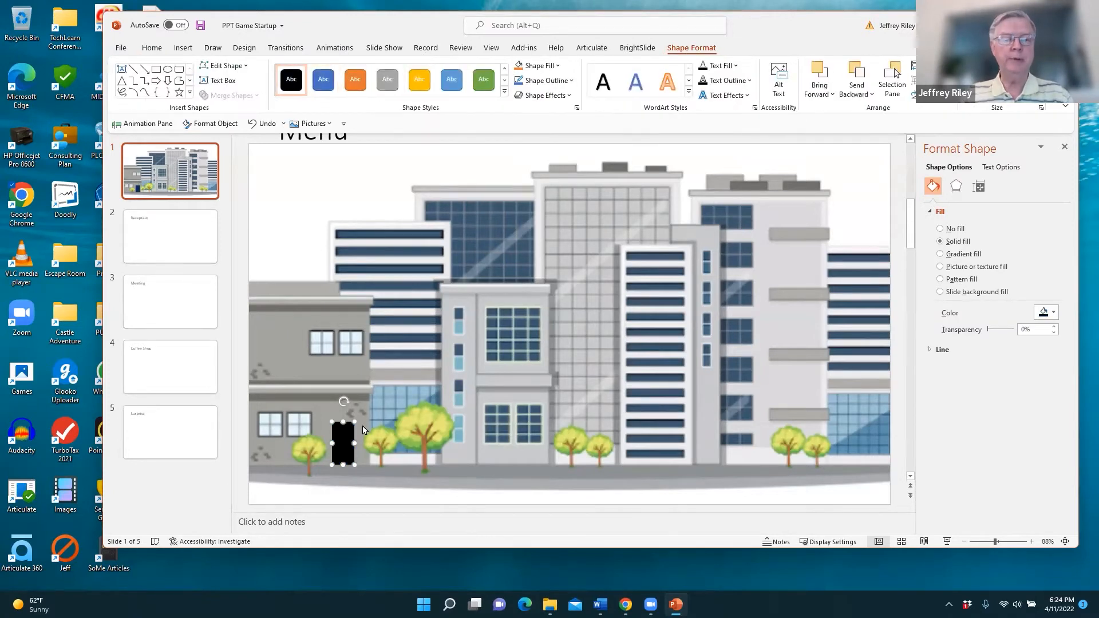
pyautogui.click(455, 378)
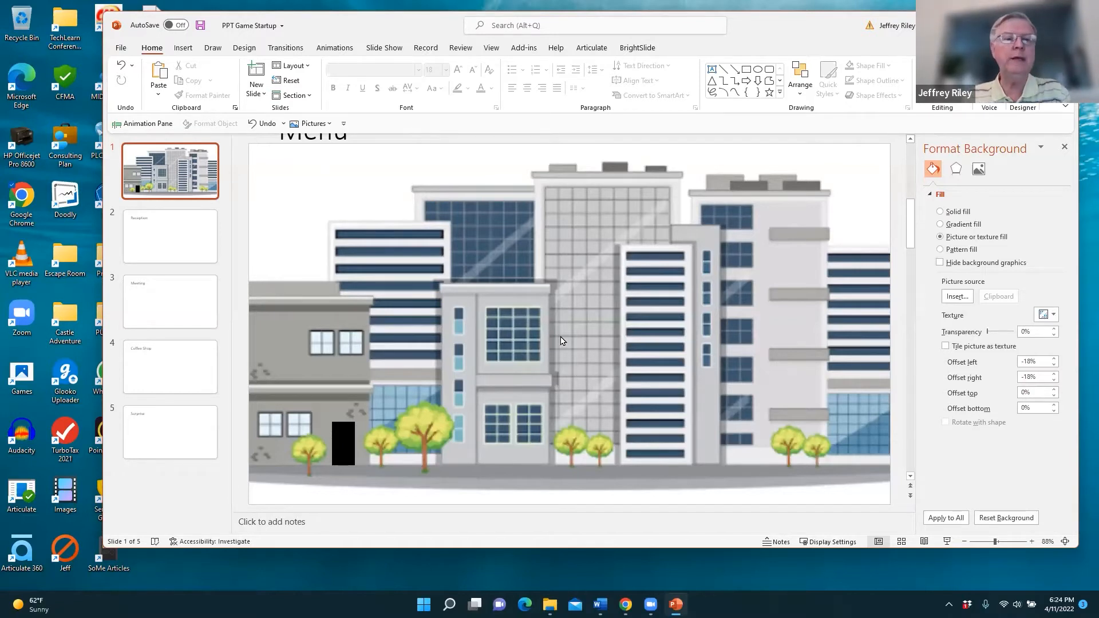
# - Go to slide 2, Reception, in the slide thumbnails
pyautogui.scroll(1, 550, 319)
pyautogui.scroll(-1, 549, 319)
pyautogui.scroll(1, 549, 319)
pyautogui.click(159, 236)
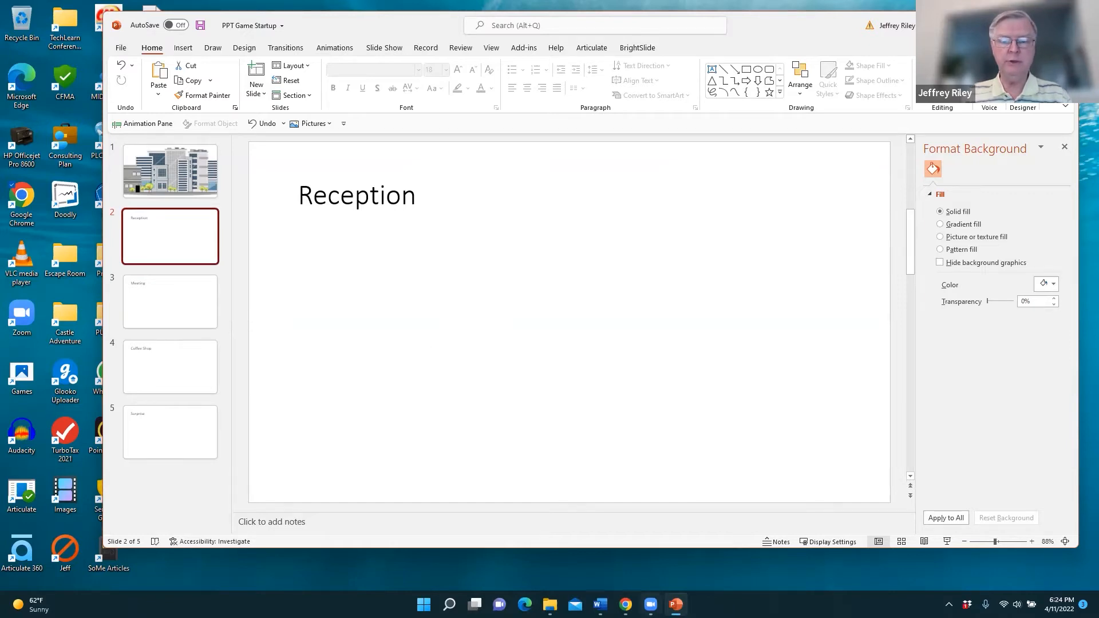
# - Bring the Chrome window with the webmail inbox in front of the PowerPoint deck
pyautogui.moveTo(626, 605)
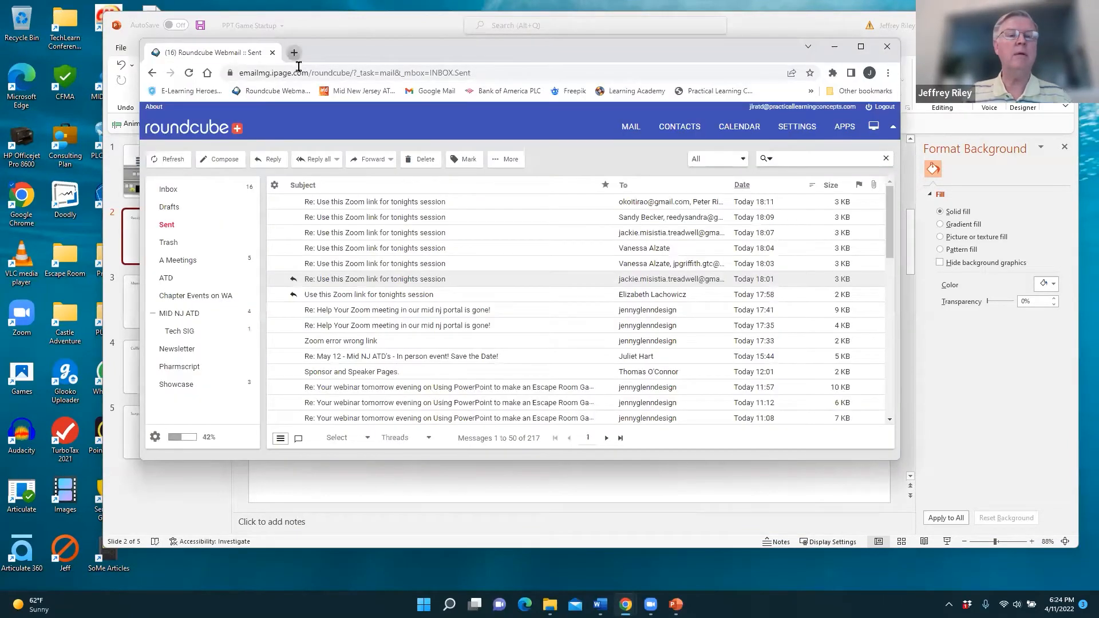
pyautogui.click(290, 52)
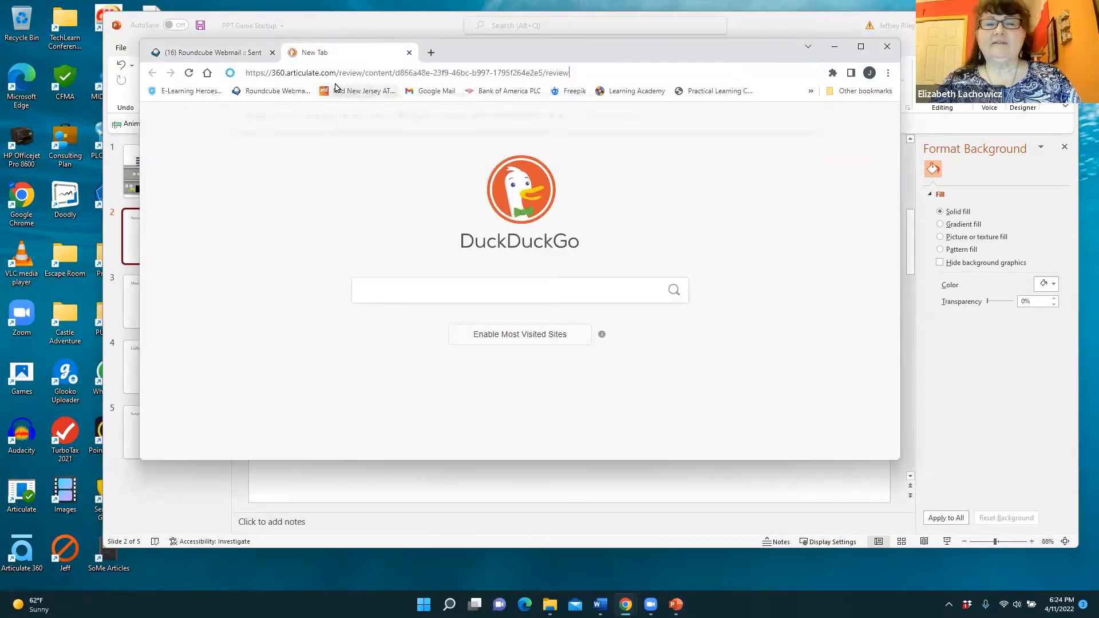
# - Load the PowerPoint and Games course in Review 360, view its resources, and advance a slide
pyautogui.click(408, 90)
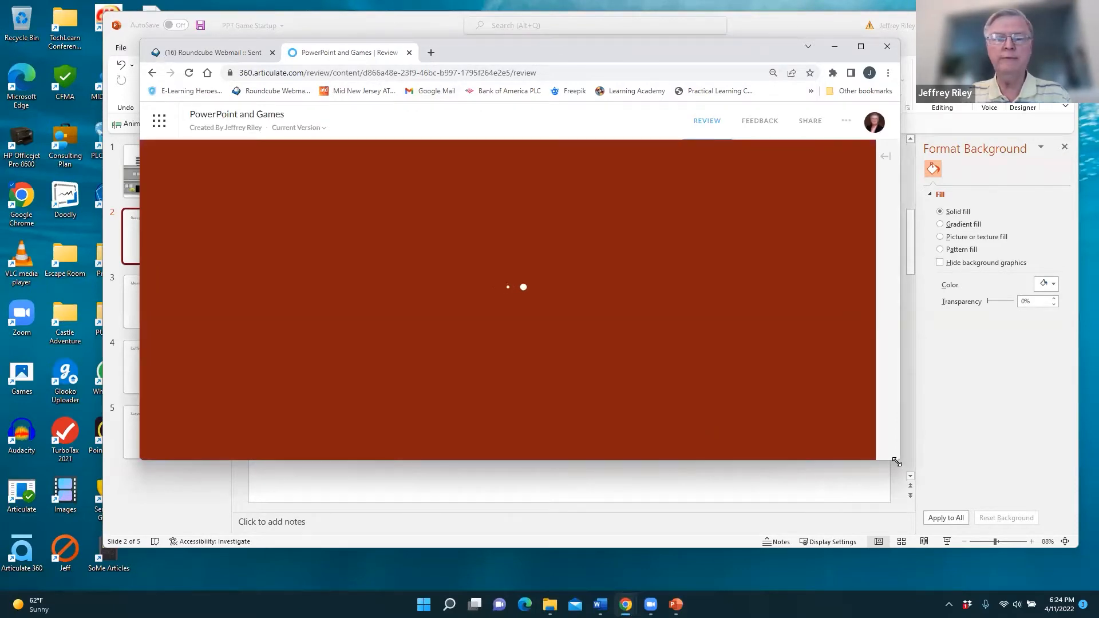
pyautogui.moveTo(896, 462); pyautogui.dragTo(955, 542)
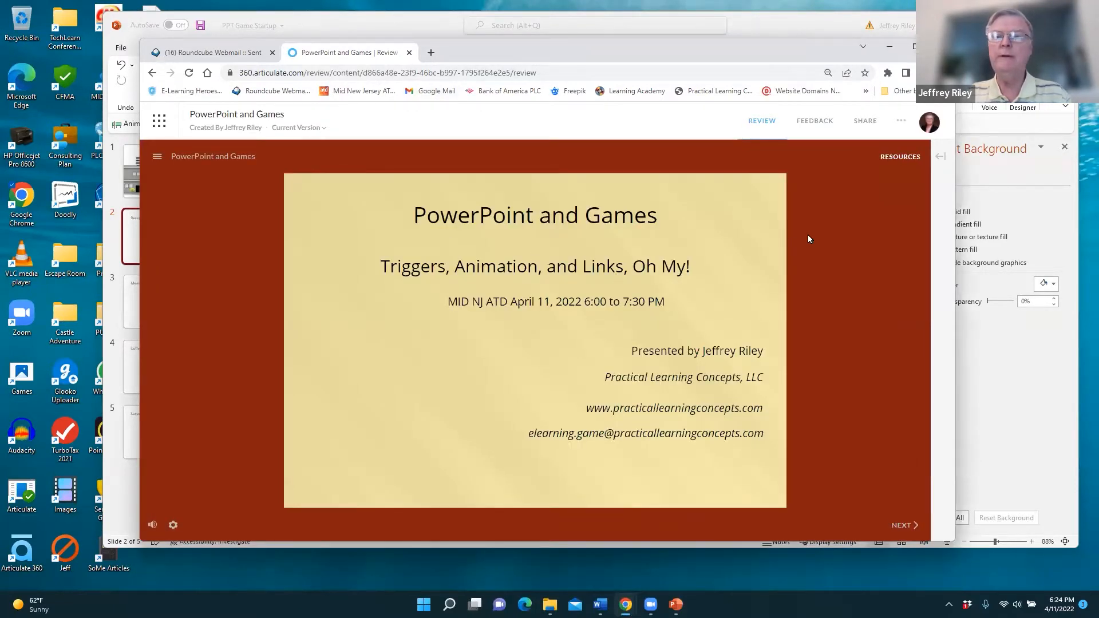
pyautogui.click(899, 158)
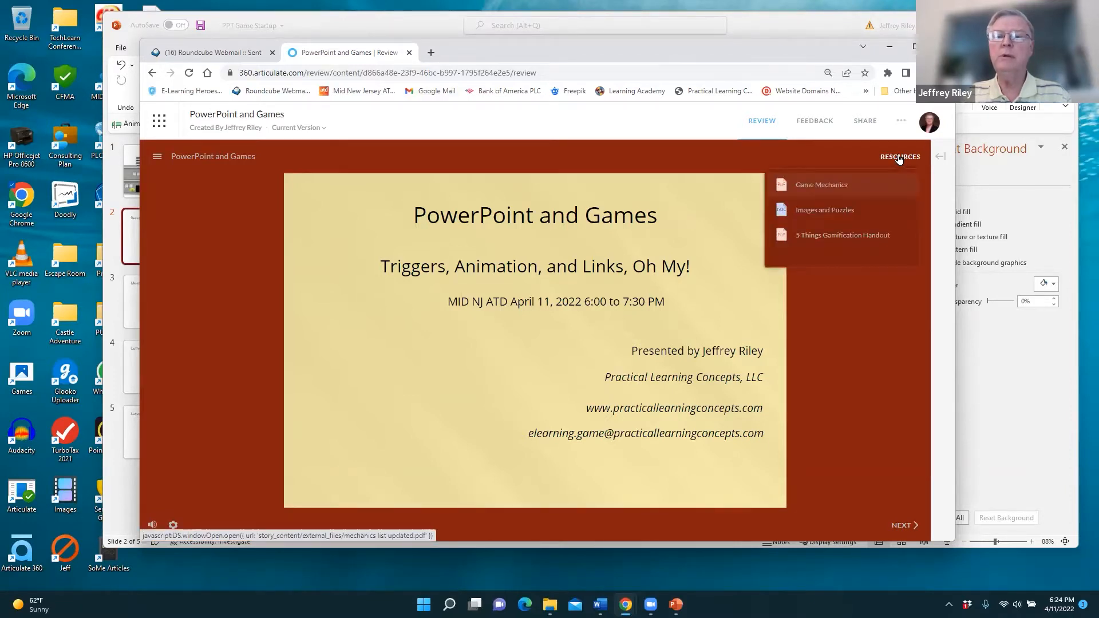
pyautogui.click(905, 524)
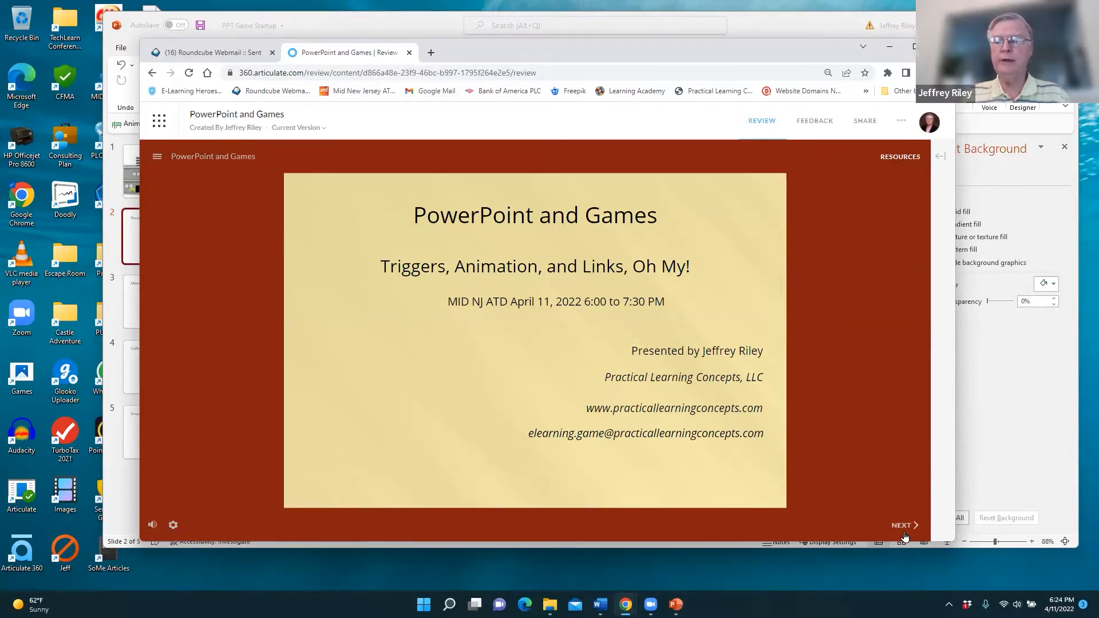